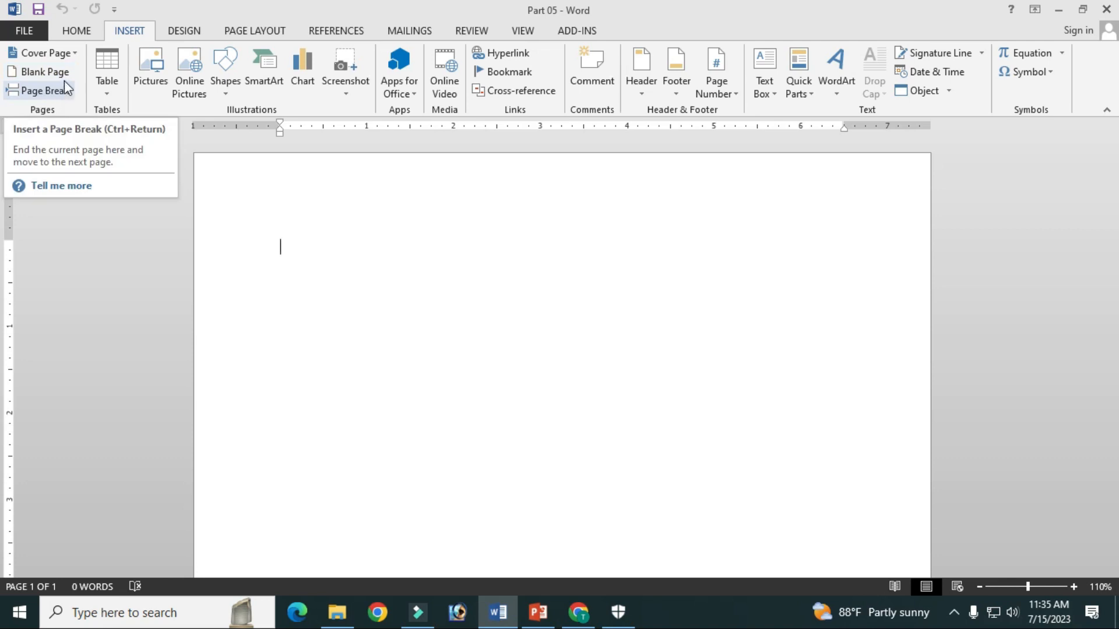
Insert the built-in Filigree cover page into the blank document
left_click(69, 57)
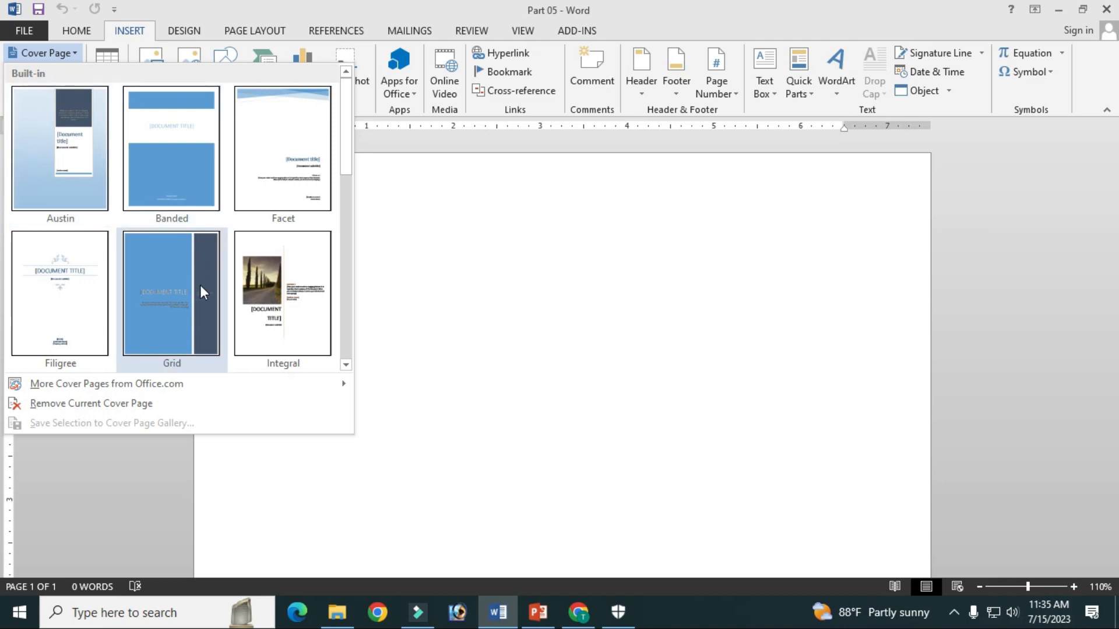
scroll(200, 285, "down", 5)
scroll(198, 283, "up", 5)
scroll(198, 239, "down", 3)
scroll(191, 243, "up", 3)
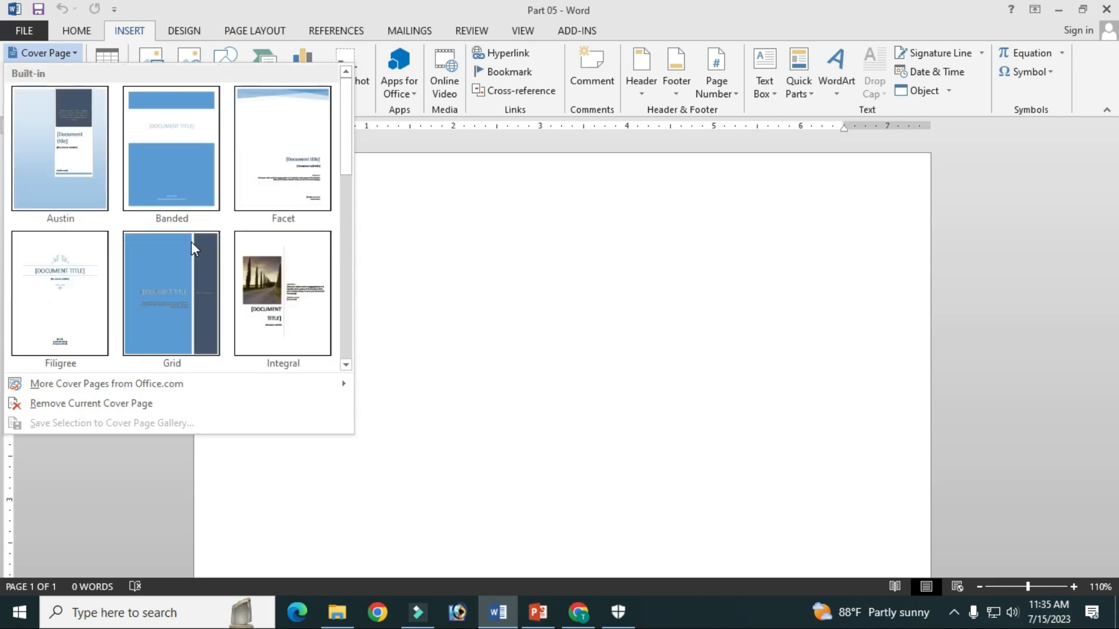
left_click(76, 289)
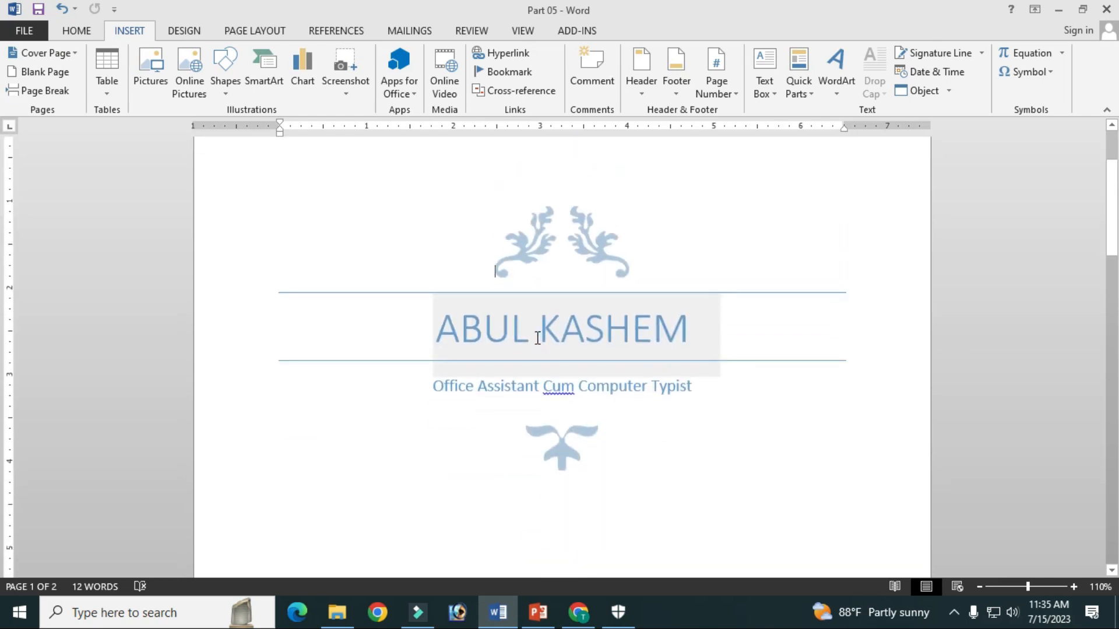
Examine the cover page's decorative ornaments, title field and subtitle line
left_click(545, 243)
left_click(645, 243)
left_click(592, 252)
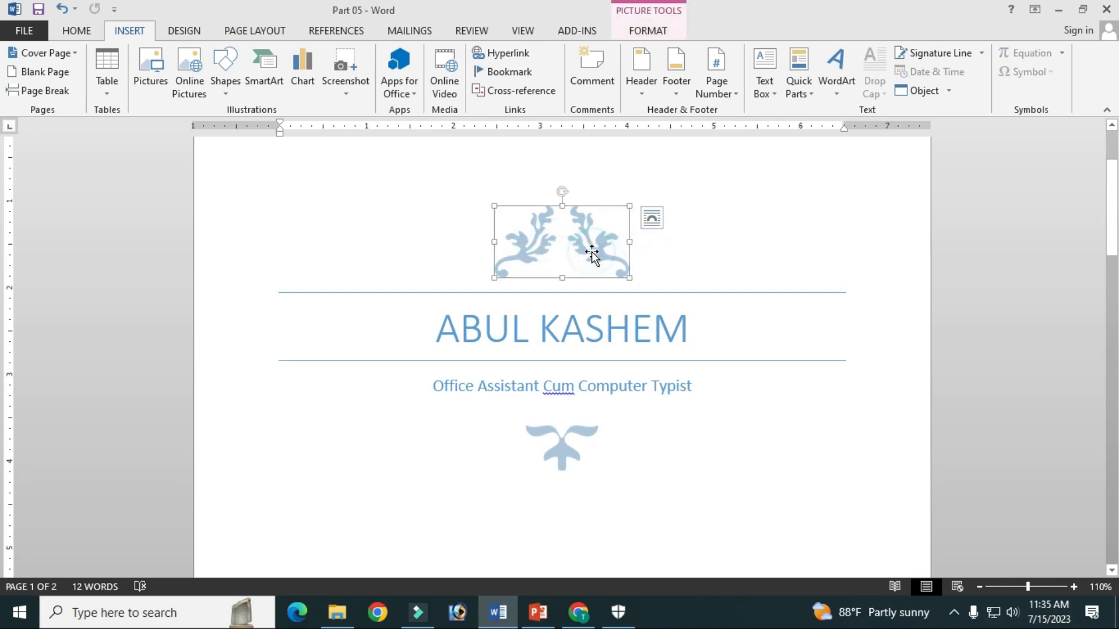
left_click(571, 441)
left_click(669, 469)
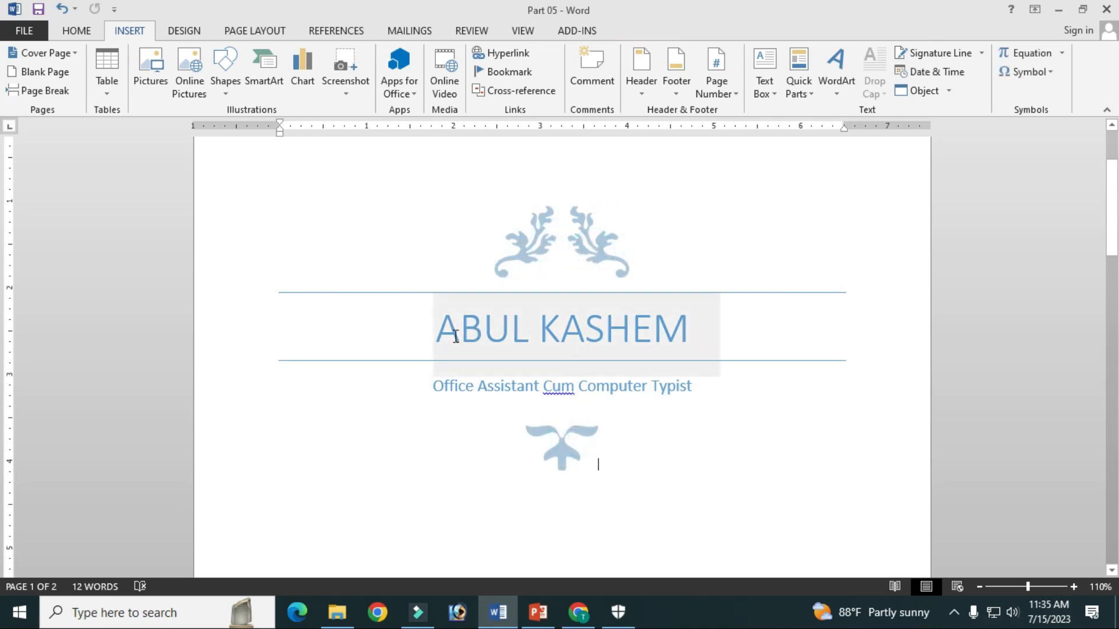
mouse_move(451, 333)
left_mouse_down()
mouse_move(664, 323)
mouse_move(444, 324)
left_mouse_up()
left_click(508, 349)
left_click(444, 327)
left_click_drag(433, 388, 694, 389)
left_click(693, 387)
left_click(441, 385)
left_click(694, 388)
left_click(577, 329)
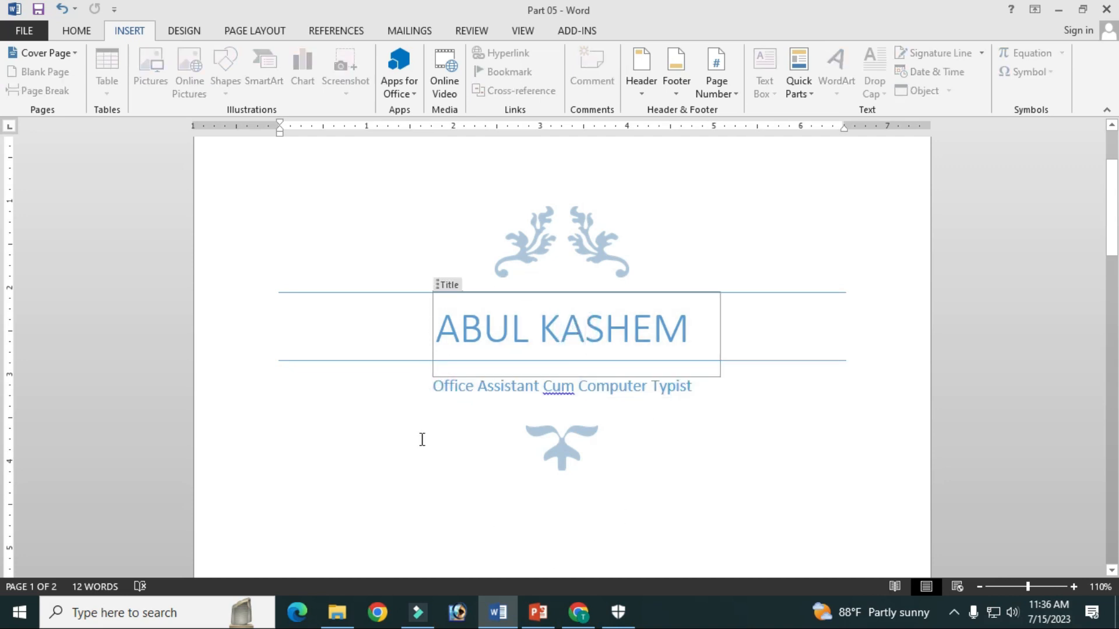
Inspect the date, company name and company address placeholders, and recheck the title and subtitle of the cover page
scroll(674, 427, "down", 10)
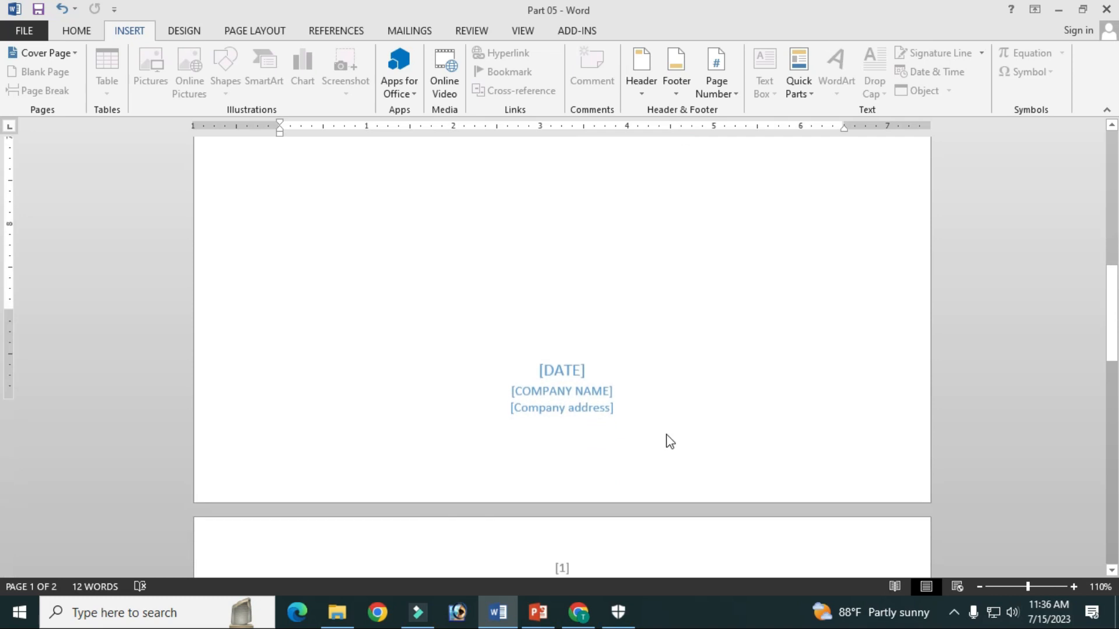
scroll(575, 320, "up", 1)
left_click(551, 306)
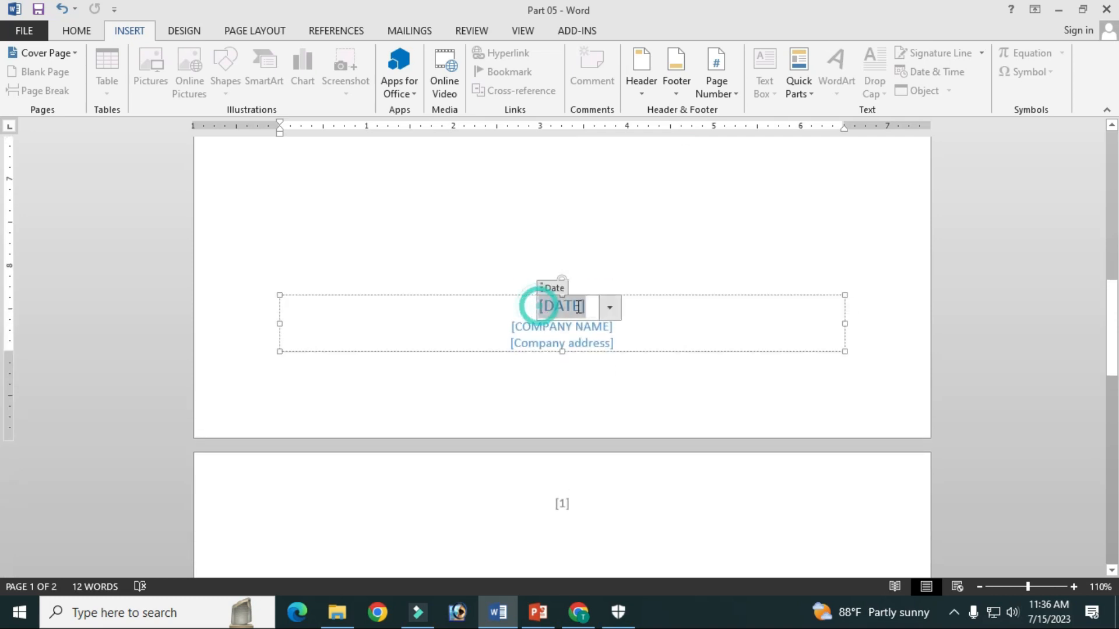
left_click_drag(585, 311, 584, 310)
left_click(523, 327)
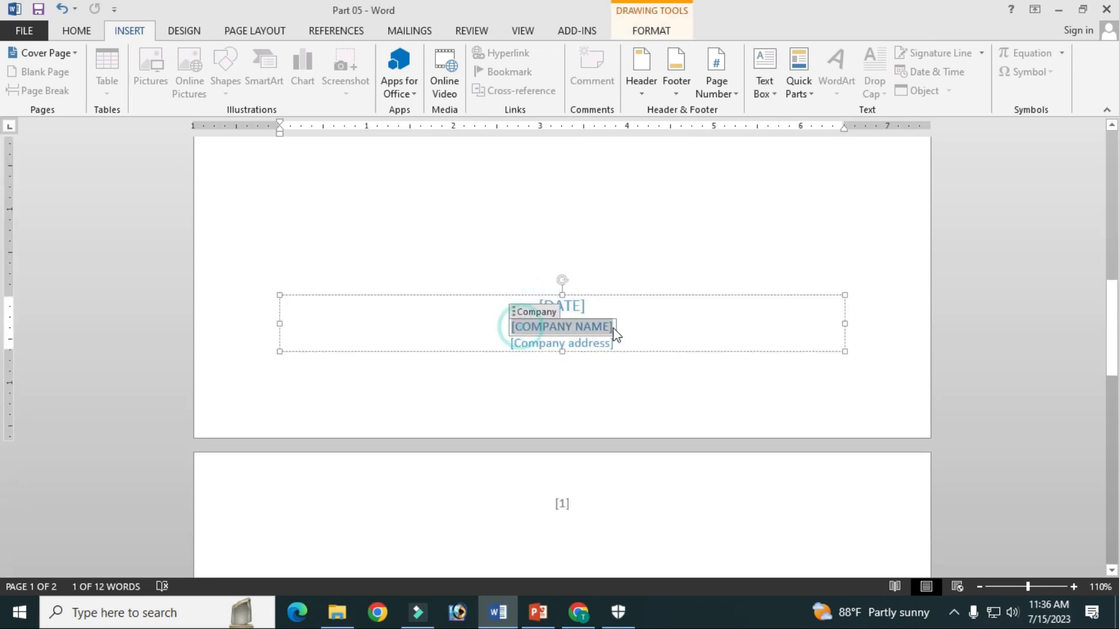
left_click(532, 345)
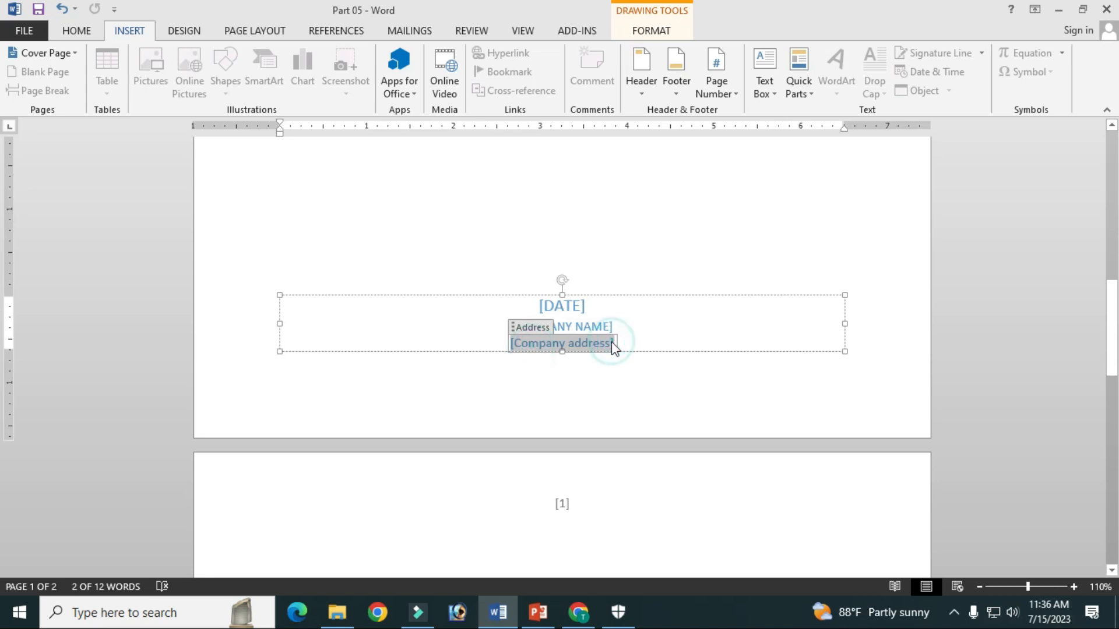
scroll(611, 347, "up", 1)
left_click(583, 348)
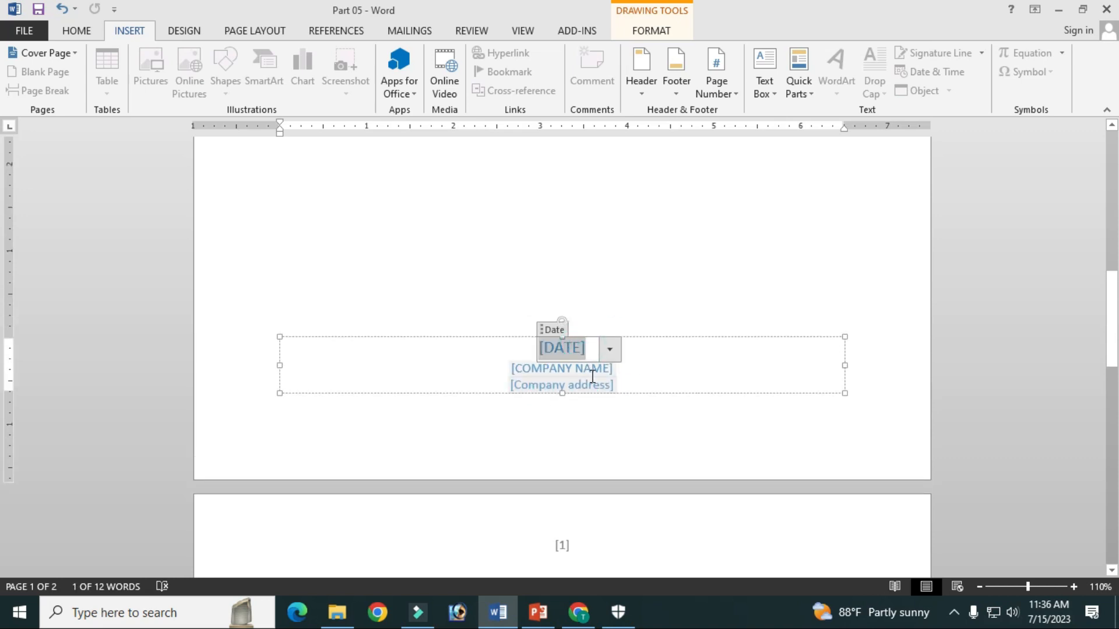
scroll(592, 368, "up", 12)
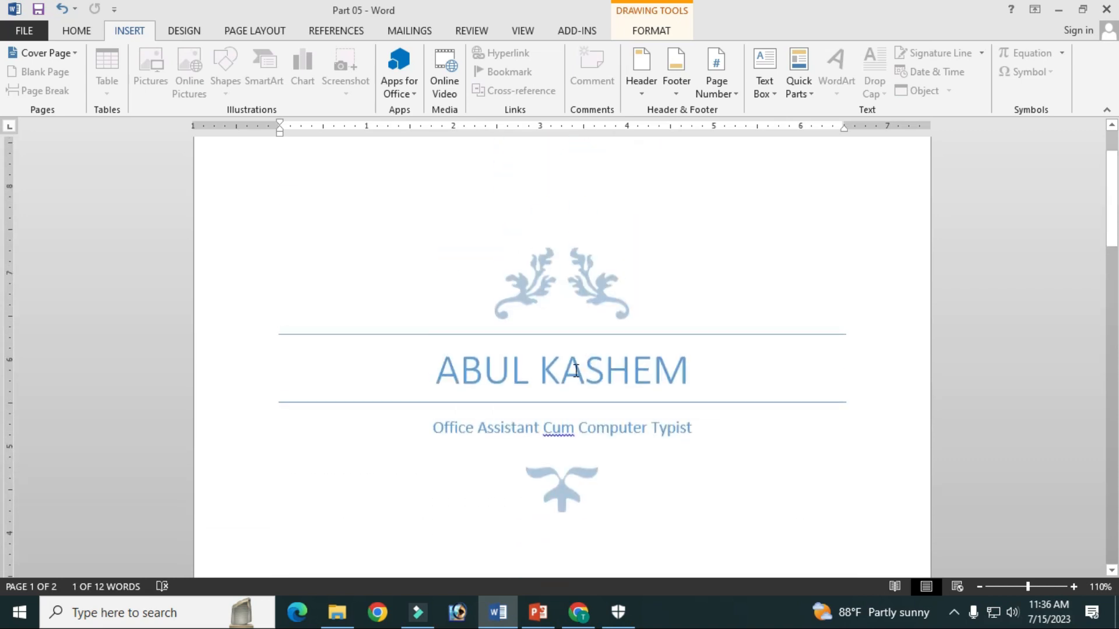
left_click(578, 368)
left_click(432, 428)
left_click_drag(495, 424, 594, 425)
left_click(642, 428)
left_click_drag(690, 427, 453, 437)
Set the cover page's date field to July 15, 2023
scroll(589, 425, "down", 7)
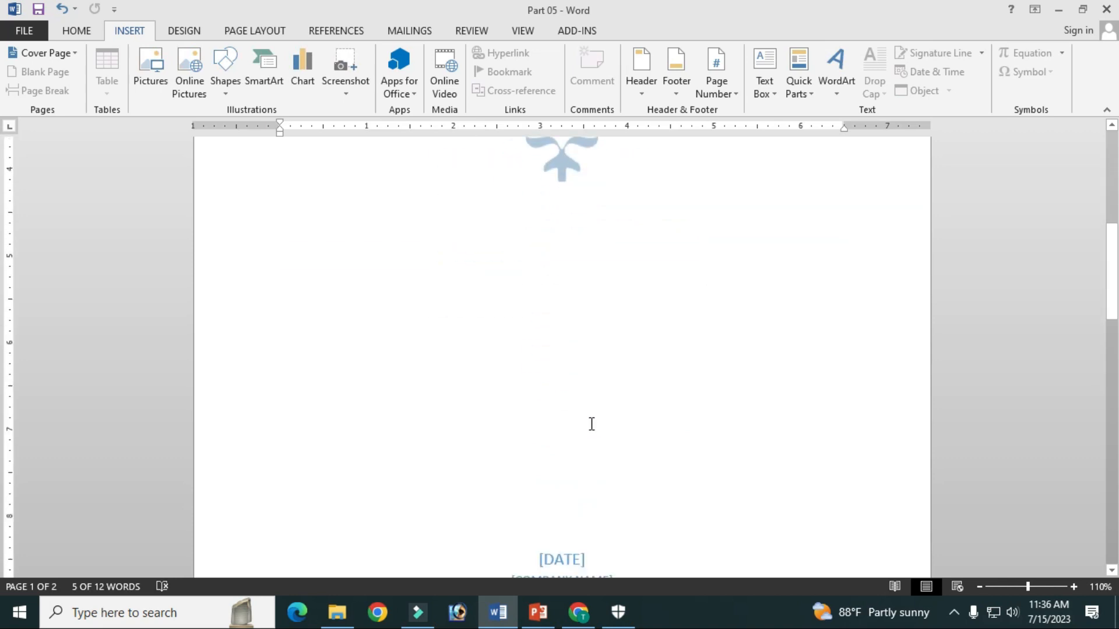
scroll(590, 424, "down", 5)
left_click(571, 265)
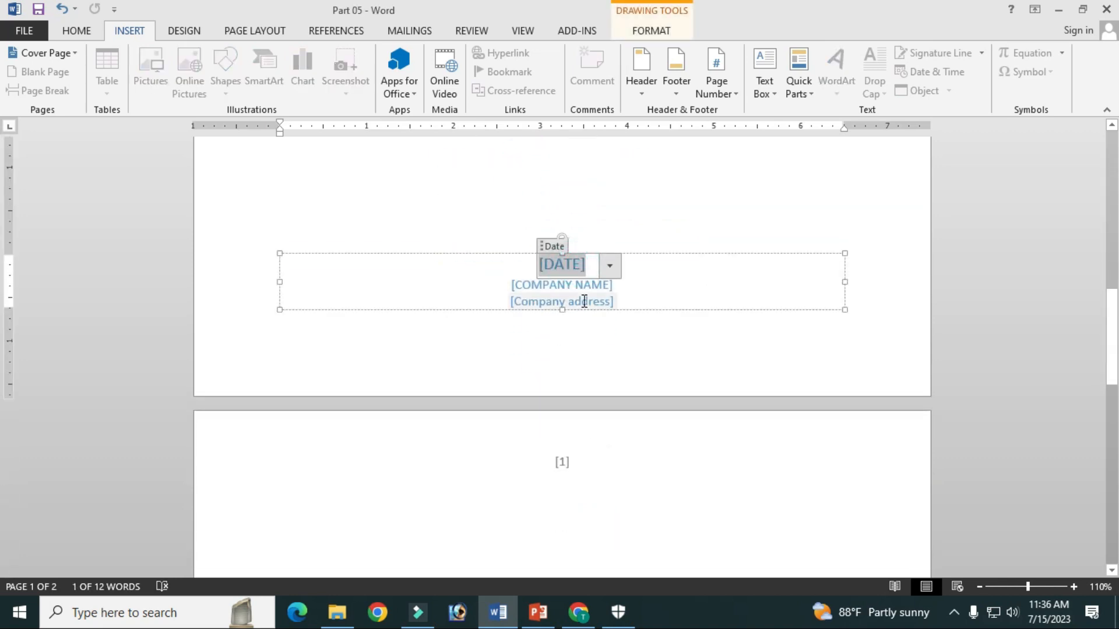
left_click(609, 267)
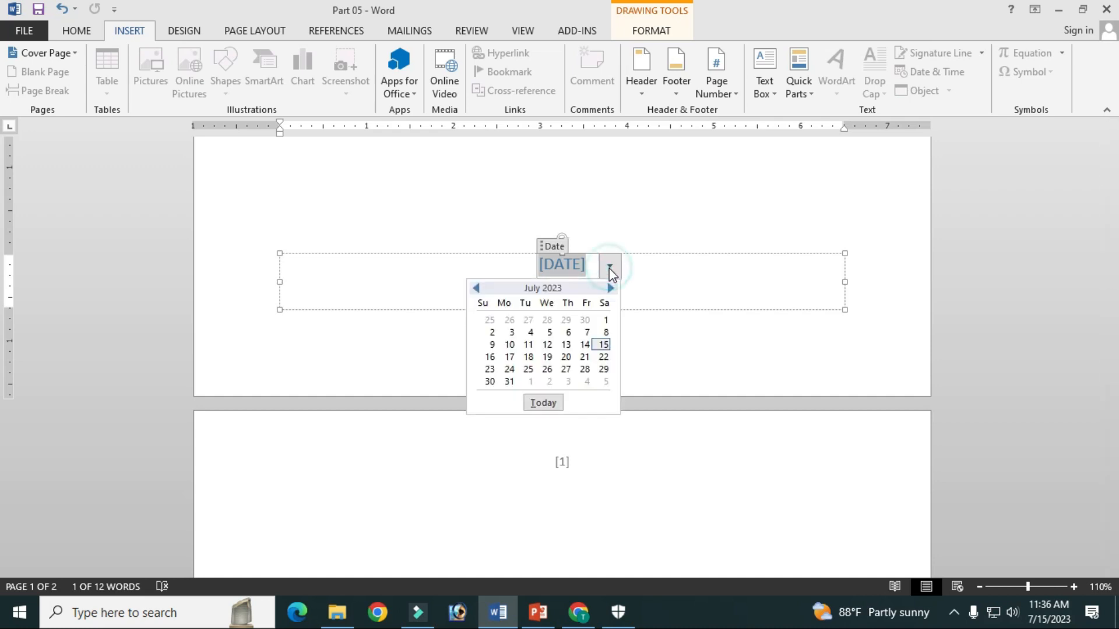
left_click(603, 345)
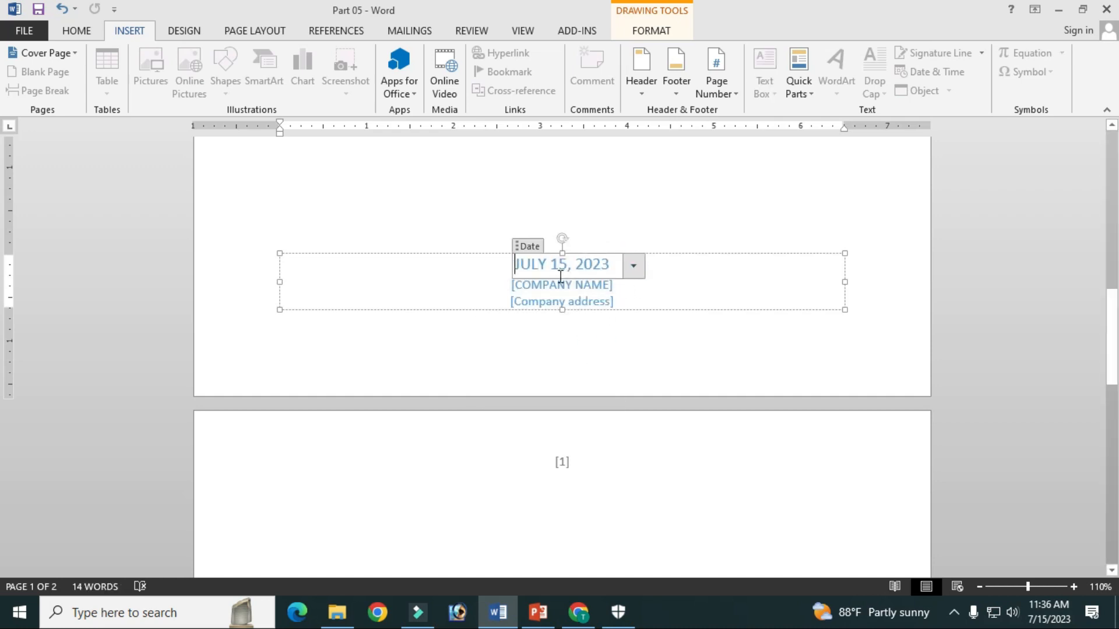
Replace the company name placeholder with DEPARTMENT OF AGRICULTURE EXTENSION
left_click(612, 283)
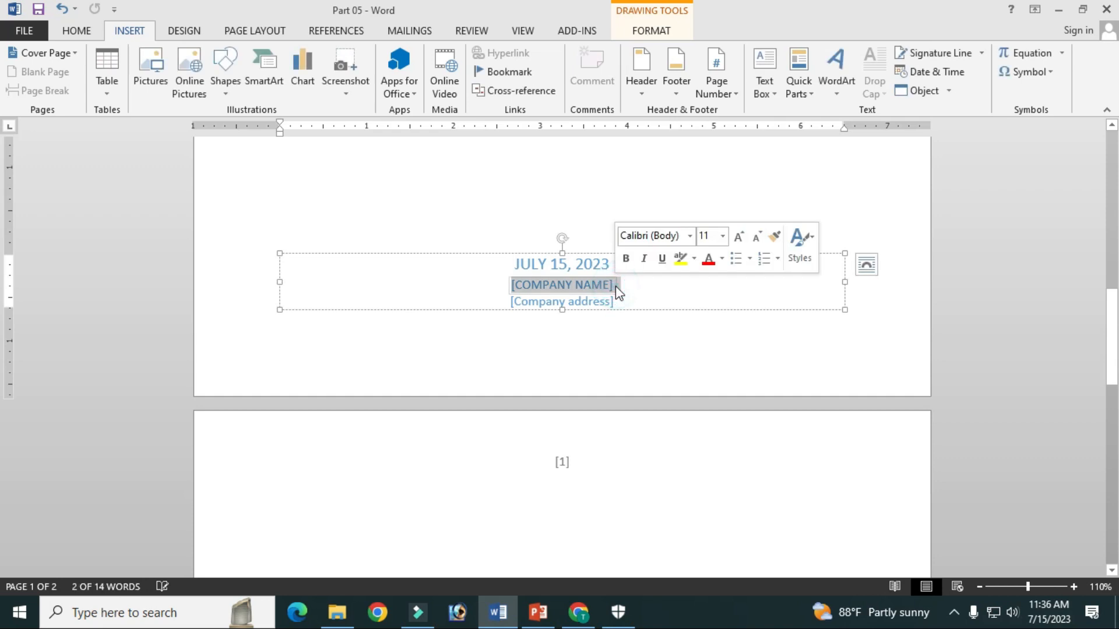
left_click(590, 286)
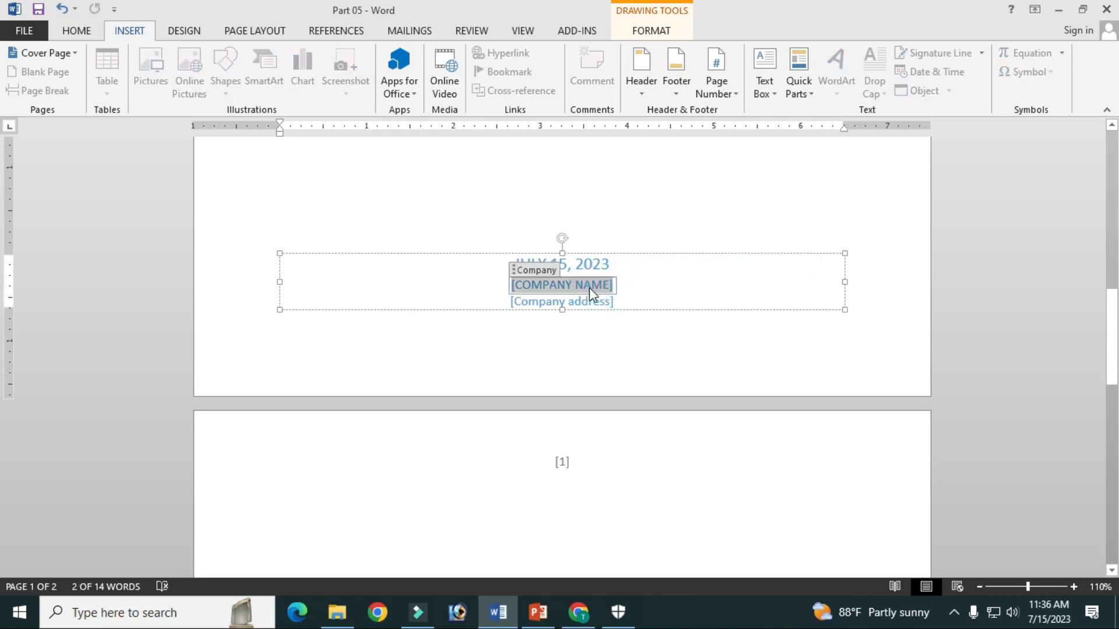
left_click(515, 270)
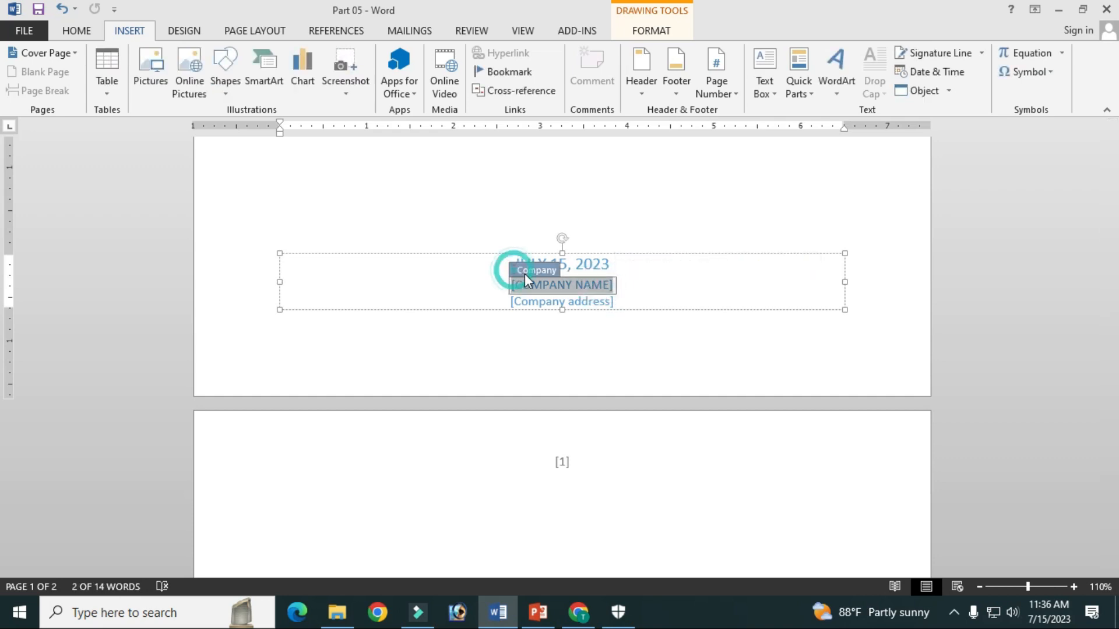
type("DEPARTMENT OF AGRICULTURE EXTENSION")
Replace the company address placeholder with the department's address and capitalize the city name
left_click(611, 303)
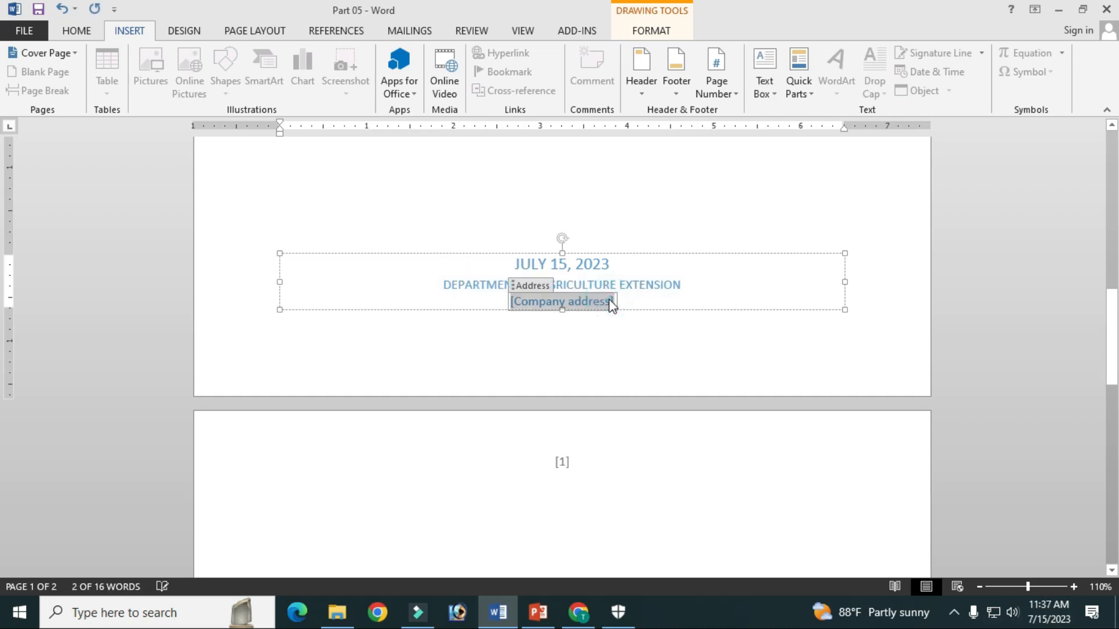
left_click(557, 302)
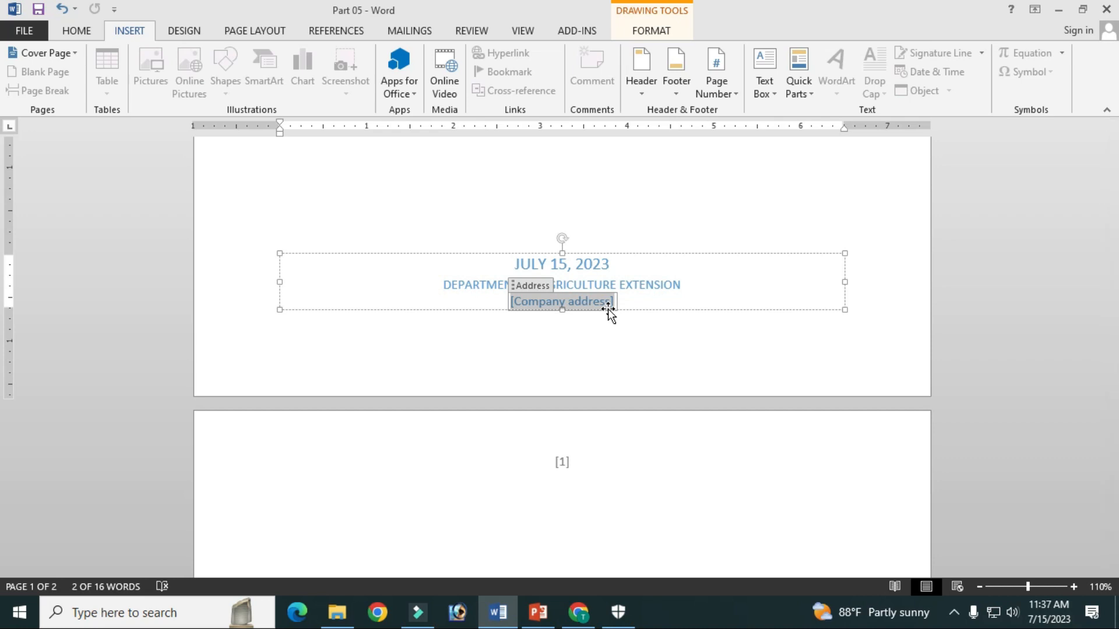
type("Khamarbari, Firmgate, dhaka")
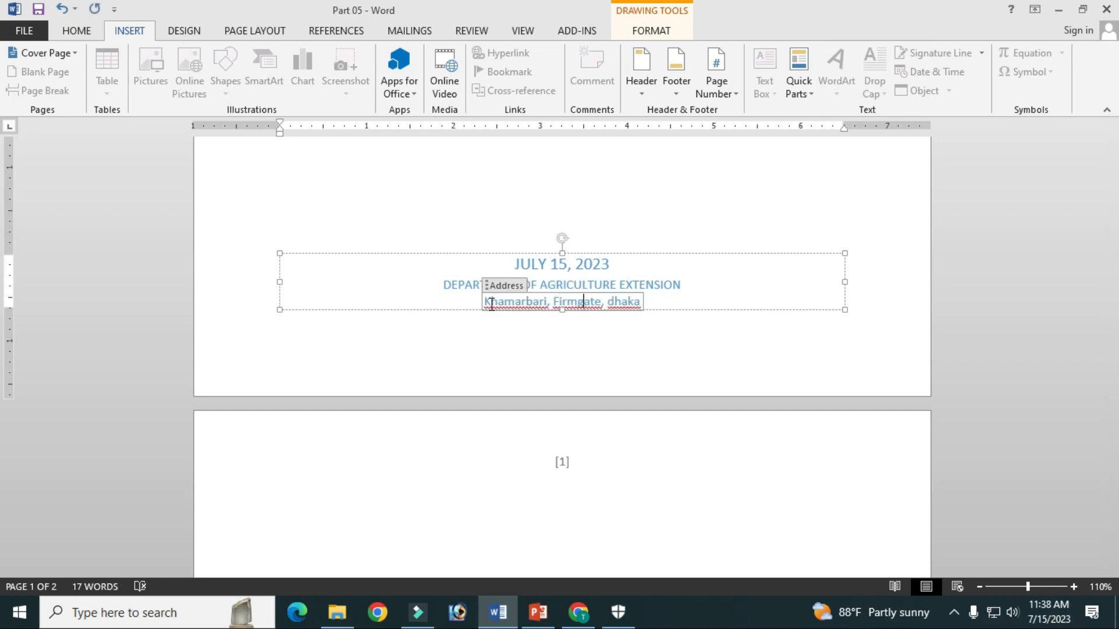
key("BackSpace")
type("D")
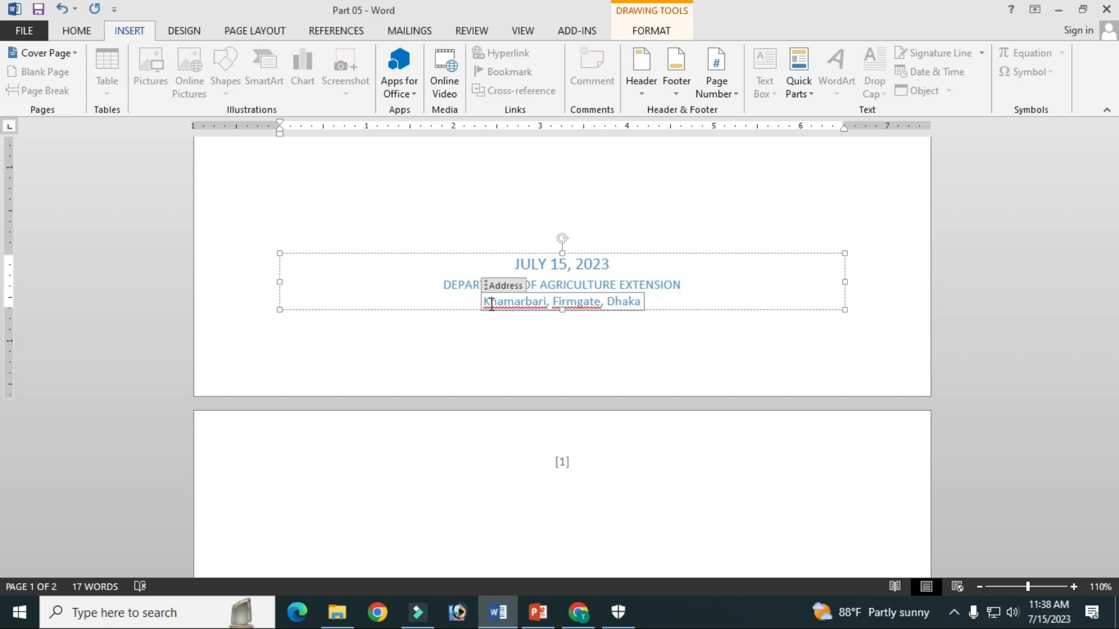
left_click(689, 297)
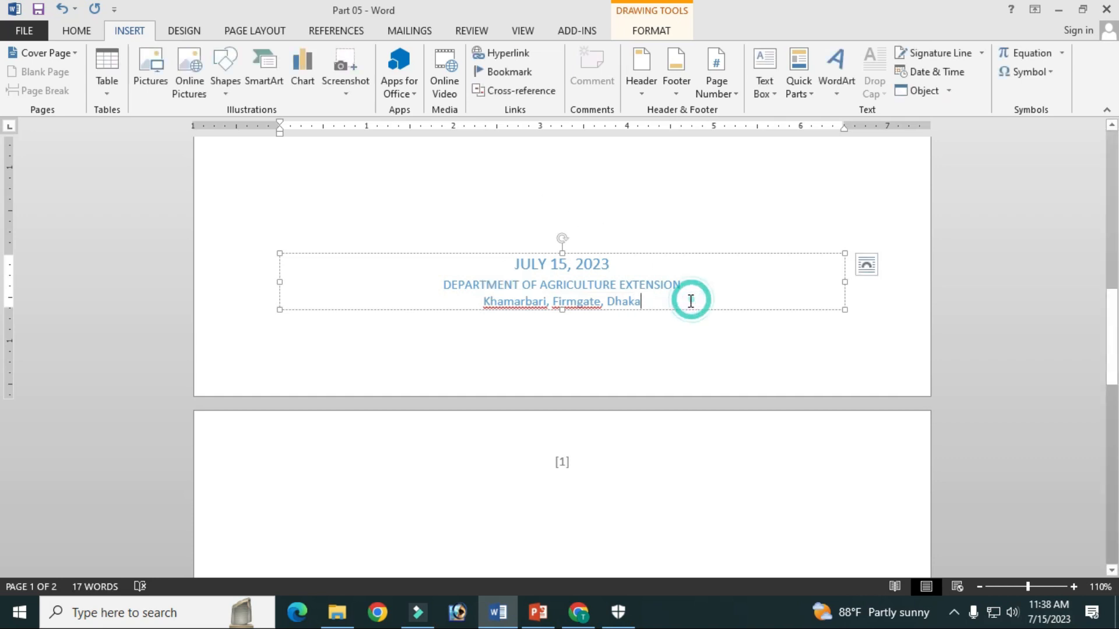
Change the font color of the cover page's date to red
left_click(520, 261)
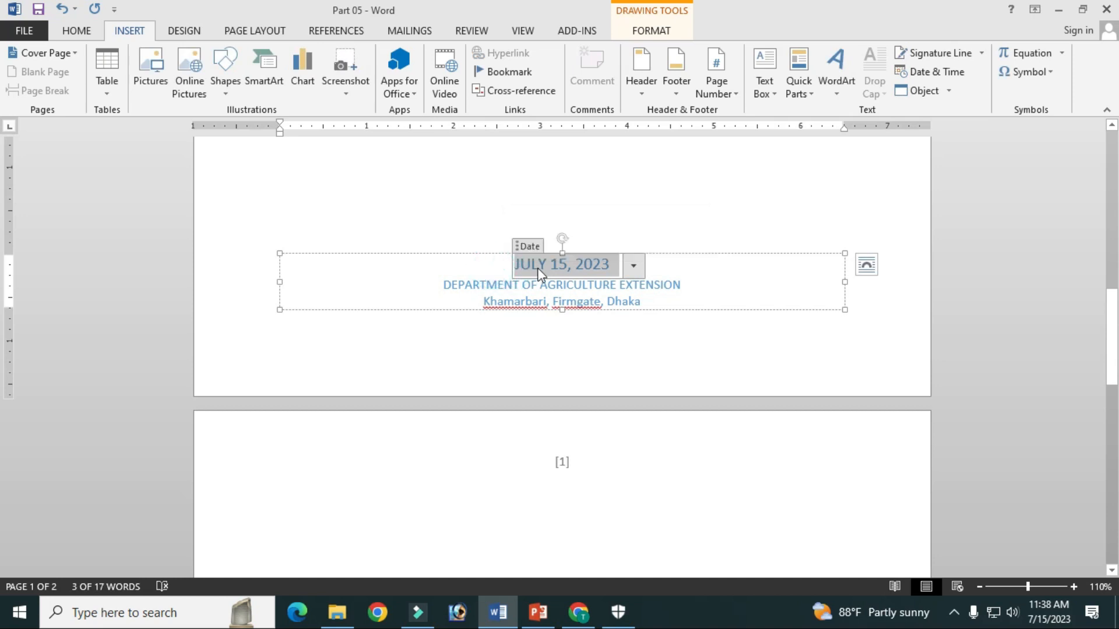
left_click(75, 27)
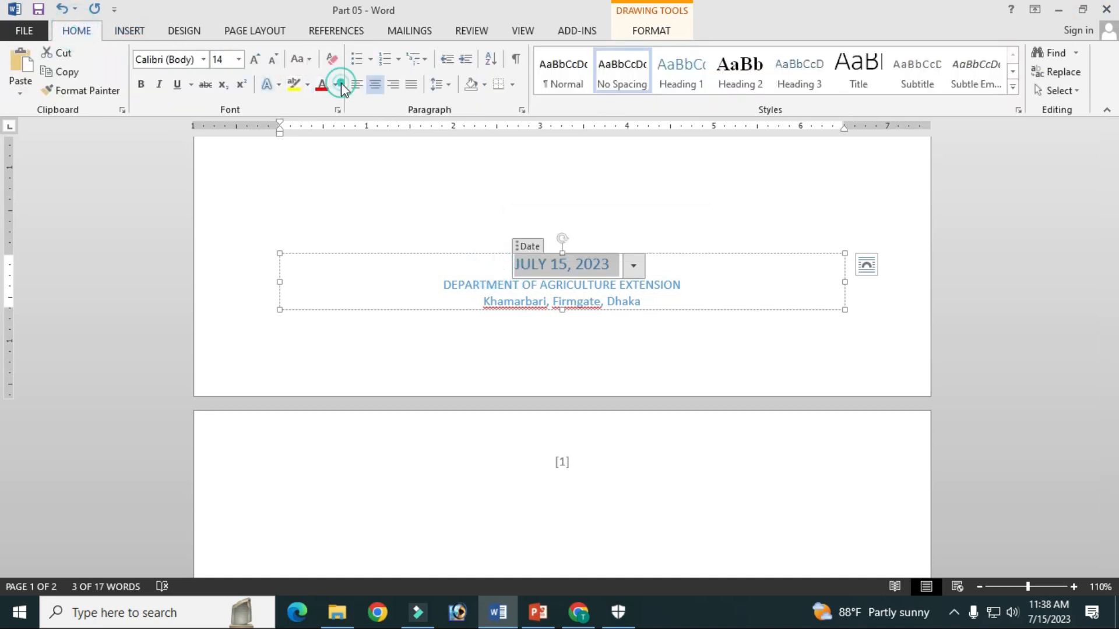
left_click(322, 84)
Color the department name with the standard dark blue and enlarge its font by one size step
left_click(639, 285)
left_click_drag(684, 285, 442, 277)
left_click(335, 84)
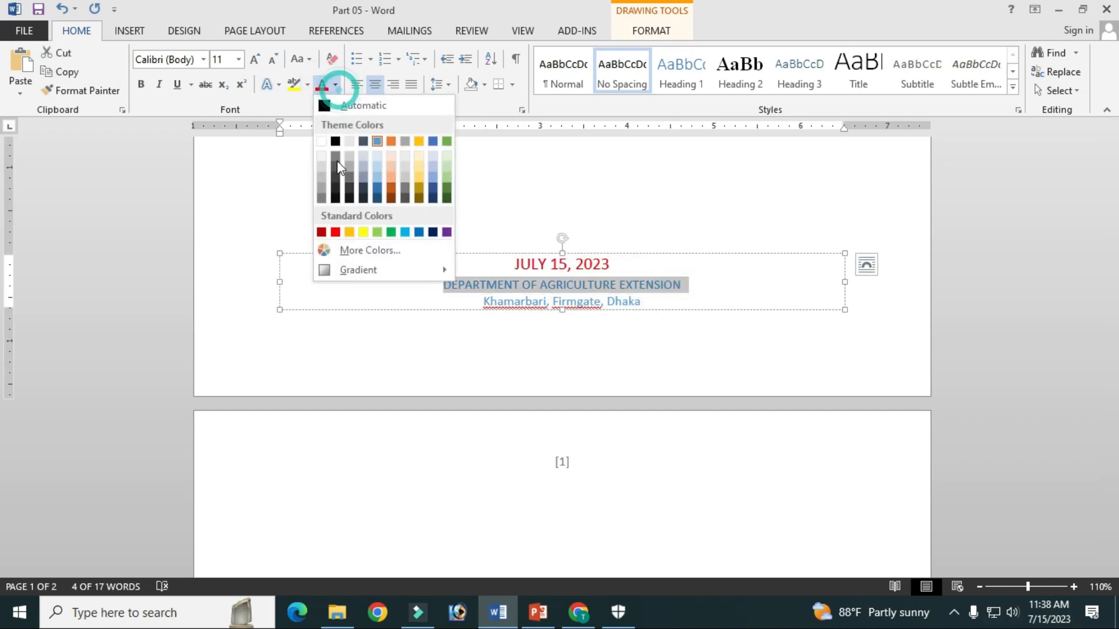
left_click(432, 231)
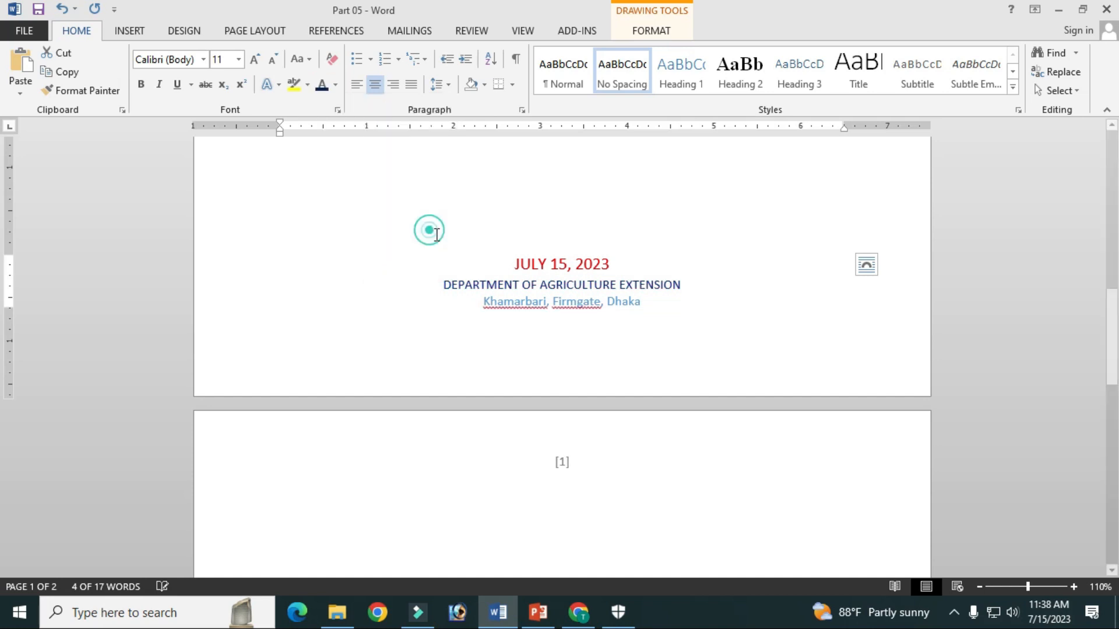
left_click(256, 59)
Set the company address line's font color to Automatic
triple_click(641, 302)
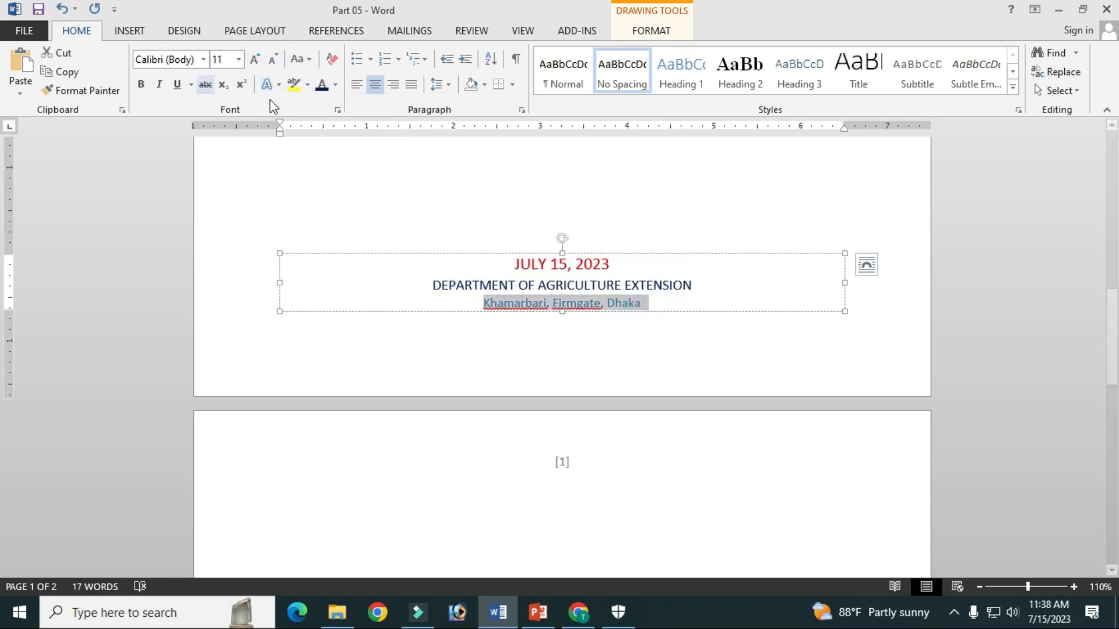
left_click(335, 85)
left_click(330, 103)
left_click(714, 264)
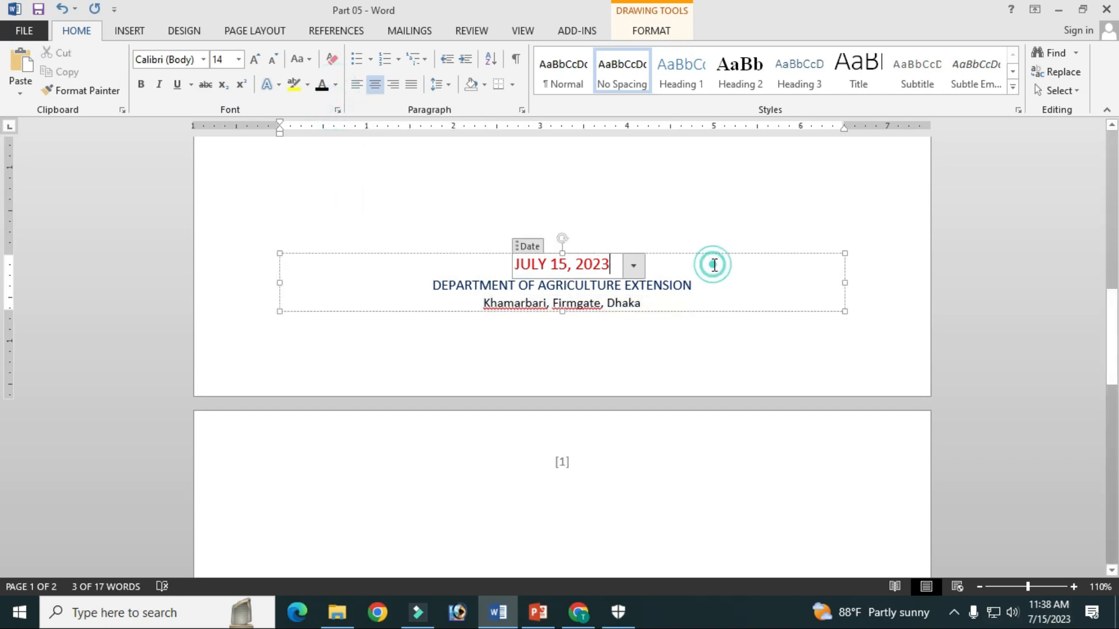
double_click(616, 192)
Enlarge the cover page title's font size to 48
scroll(674, 245, "up", 3)
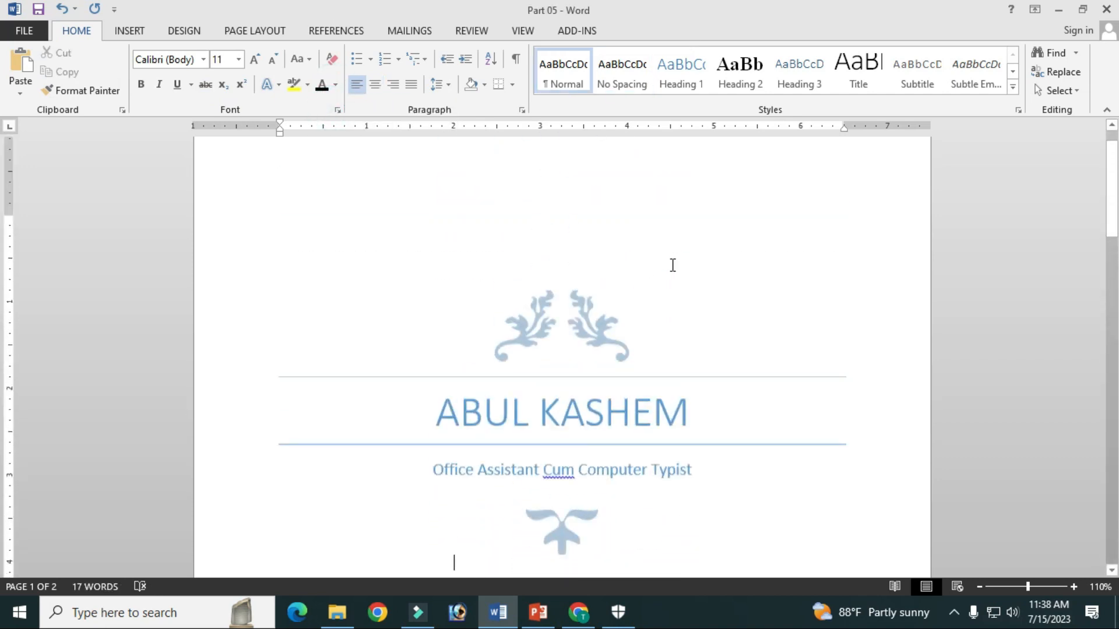
scroll(676, 262, "down", 10)
scroll(682, 259, "up", 4)
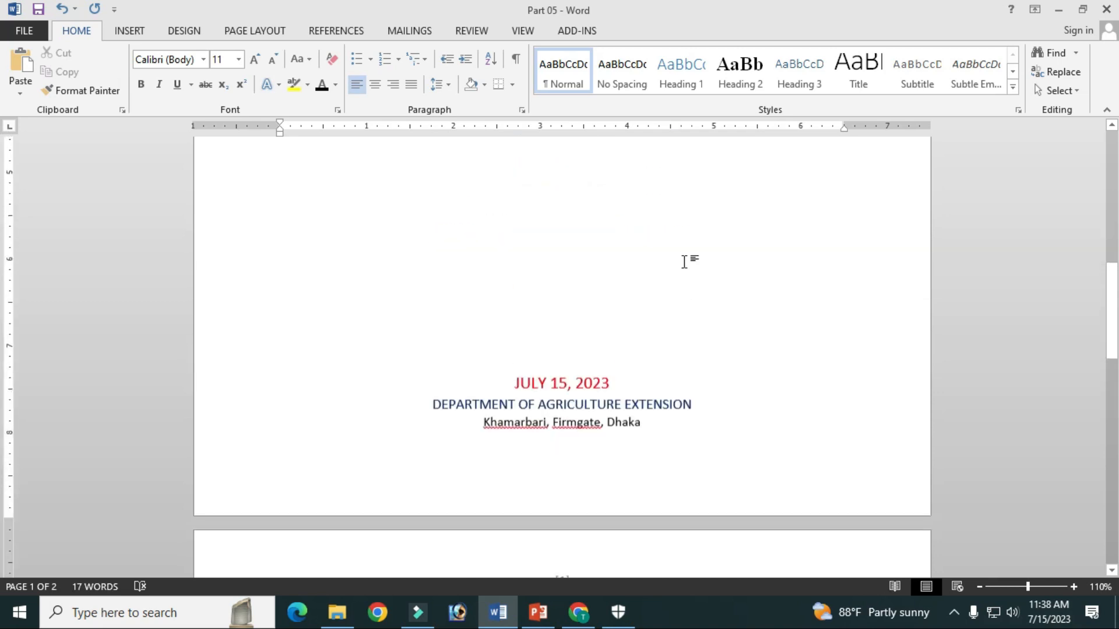
scroll(684, 262, "up", 5)
scroll(684, 256, "down", 3)
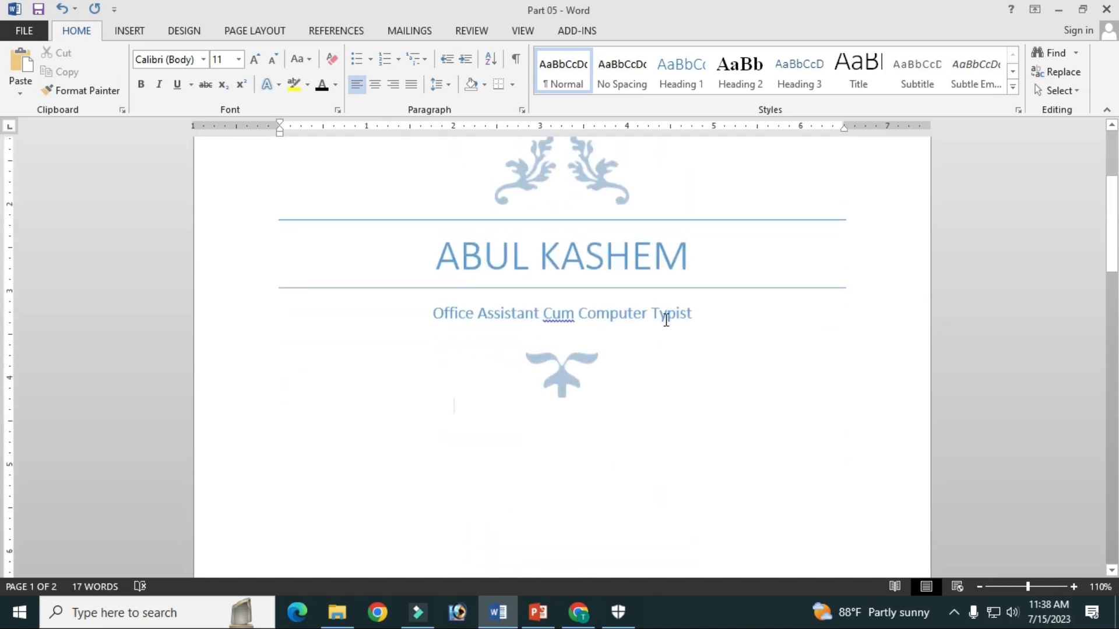
triple_click(685, 255)
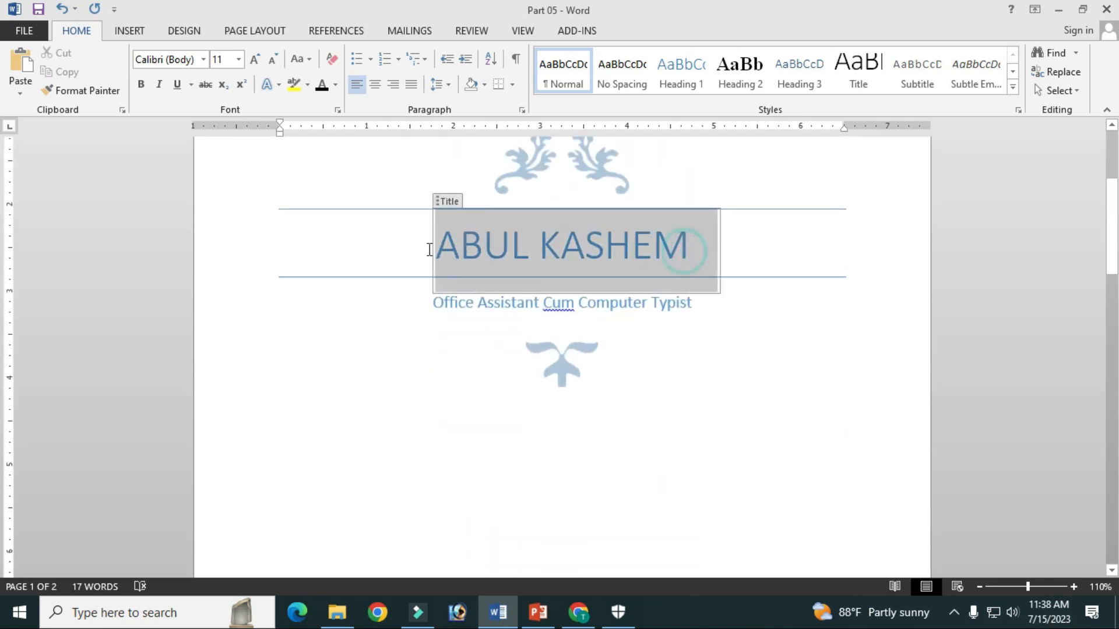
left_click(255, 59)
left_click(255, 59)
left_click(274, 60)
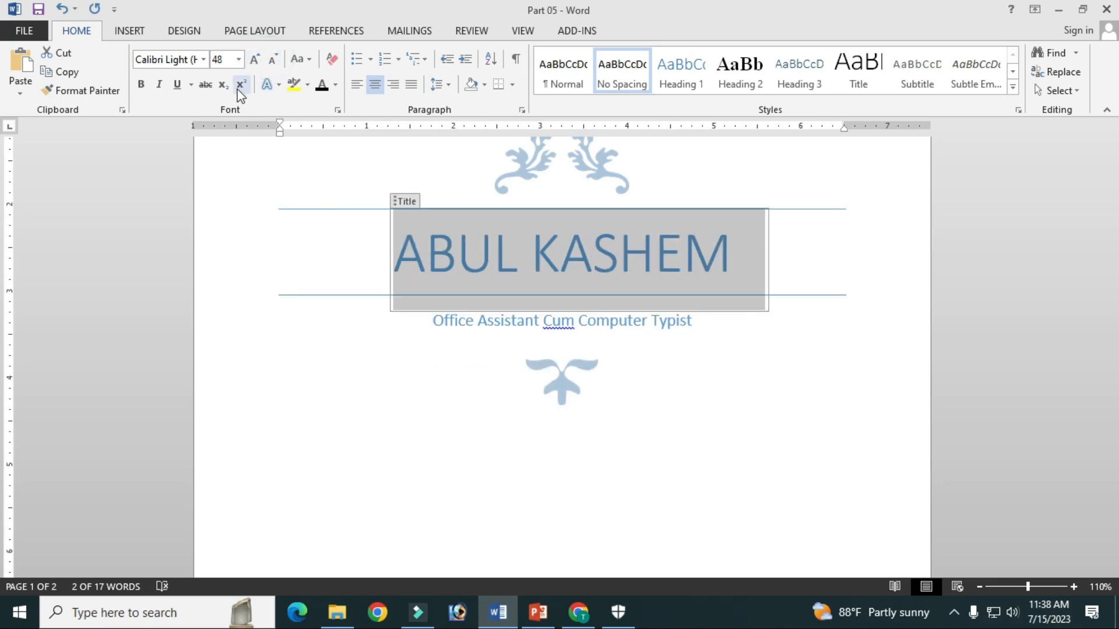
Set the cover page title's font color to the standard blue and make it bold
left_click(336, 86)
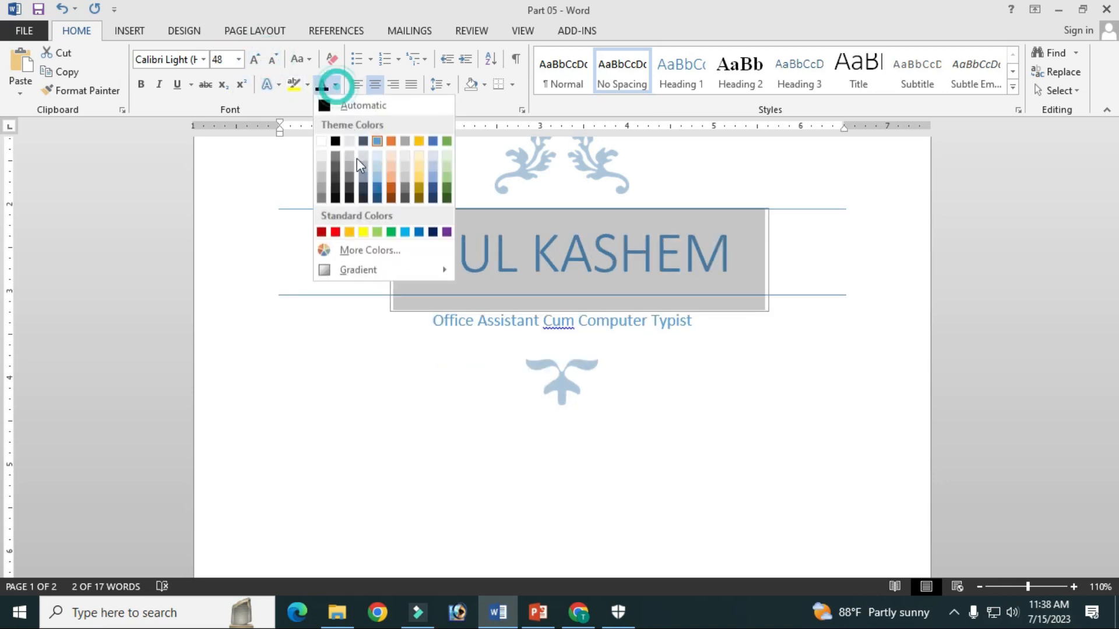
left_click(418, 233)
left_click(711, 322)
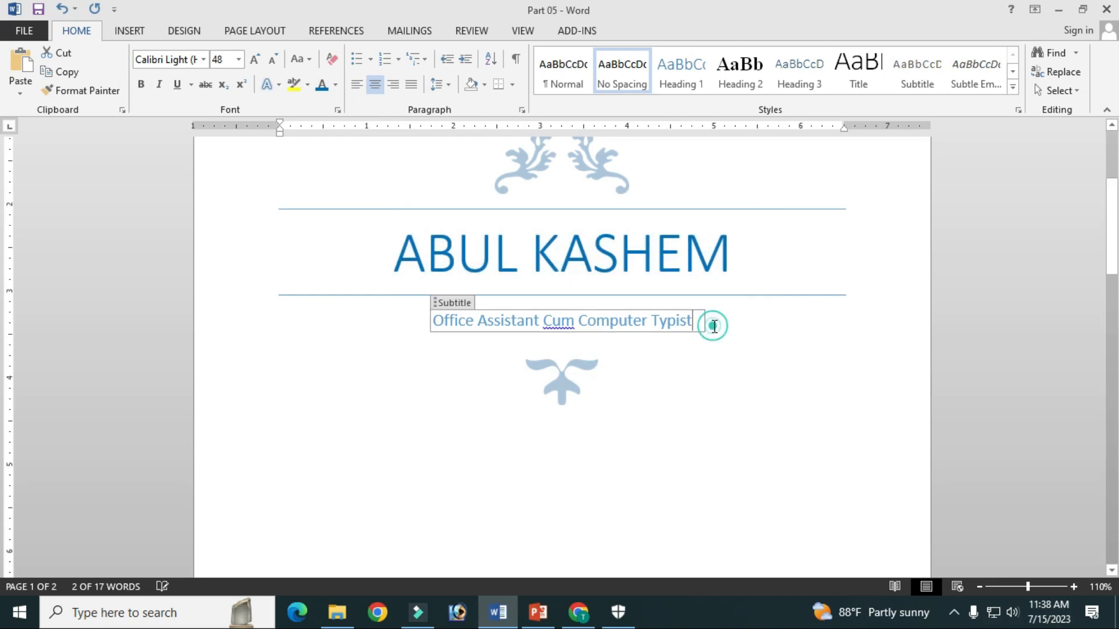
triple_click(735, 256)
left_click(140, 84)
Enlarge the cover page subtitle to font size 16 and color it with the standard dark blue
left_click(717, 325)
left_click_drag(702, 320, 361, 320)
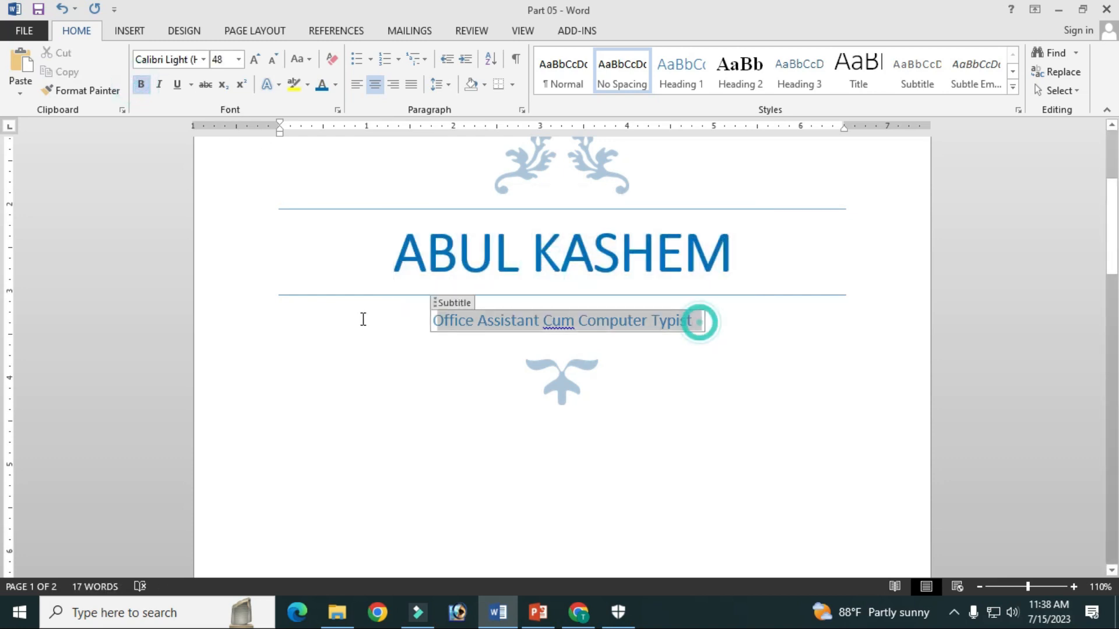
left_click(257, 61)
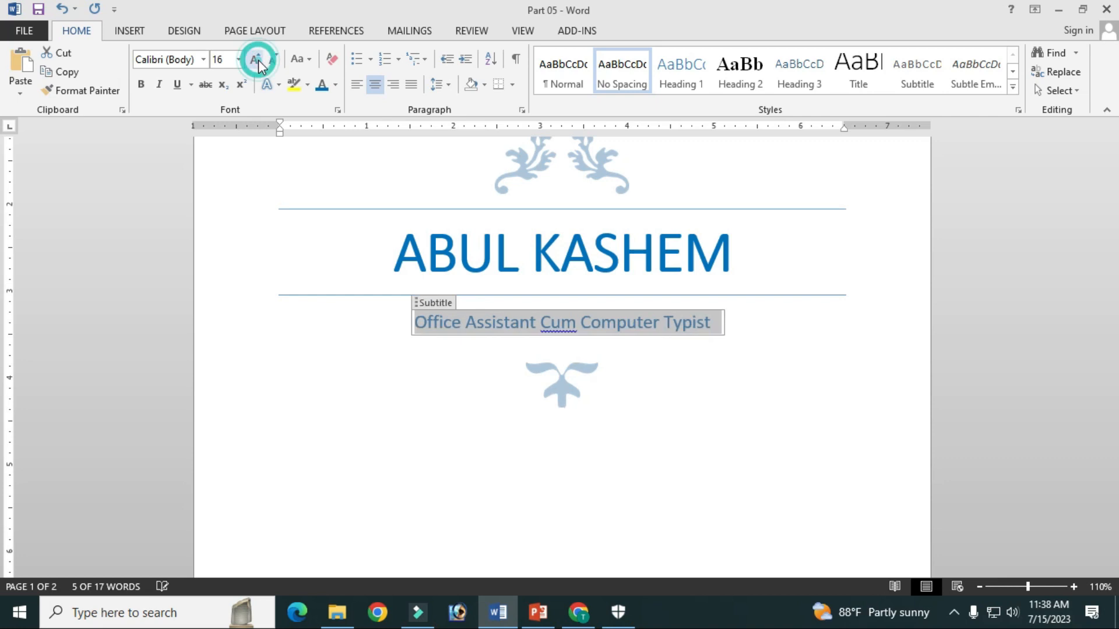
left_click(336, 85)
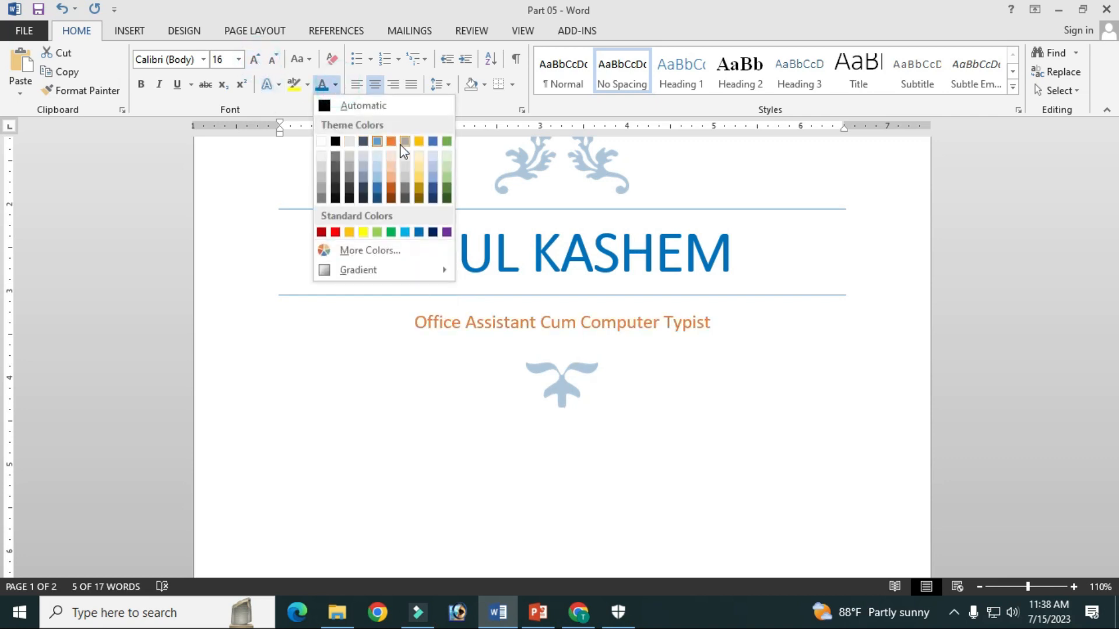
left_click(435, 228)
left_click(601, 297)
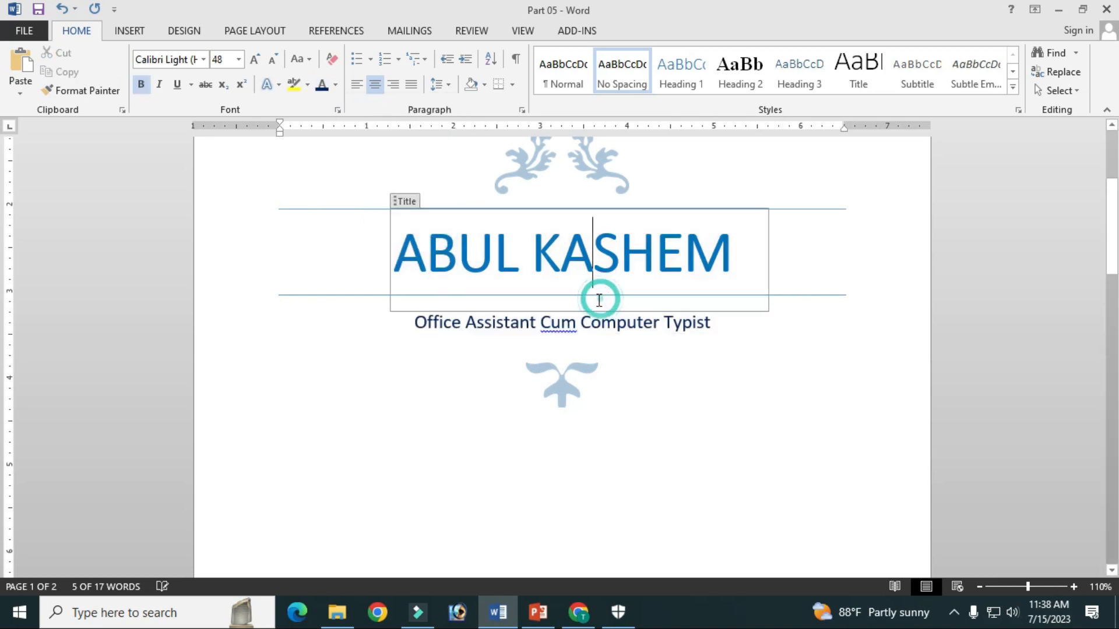
left_click(732, 349)
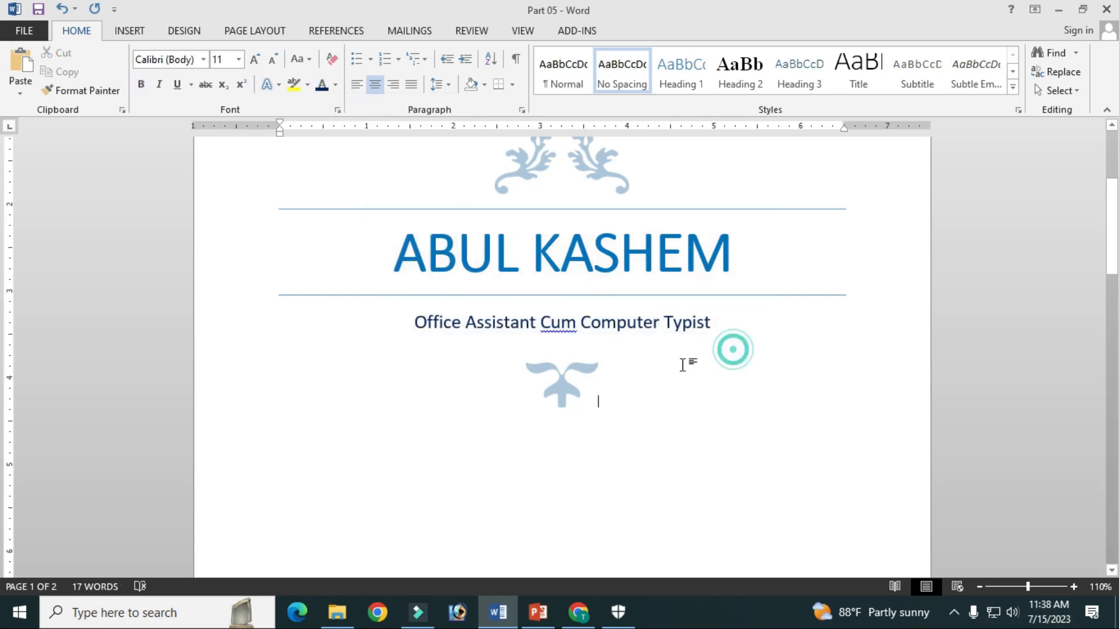
Set the lower ornament's text wrapping to Behind Text and place it centered beneath the subtitle
left_click(561, 389)
left_click_drag(572, 387, 576, 352)
left_click(575, 372)
left_click(608, 24)
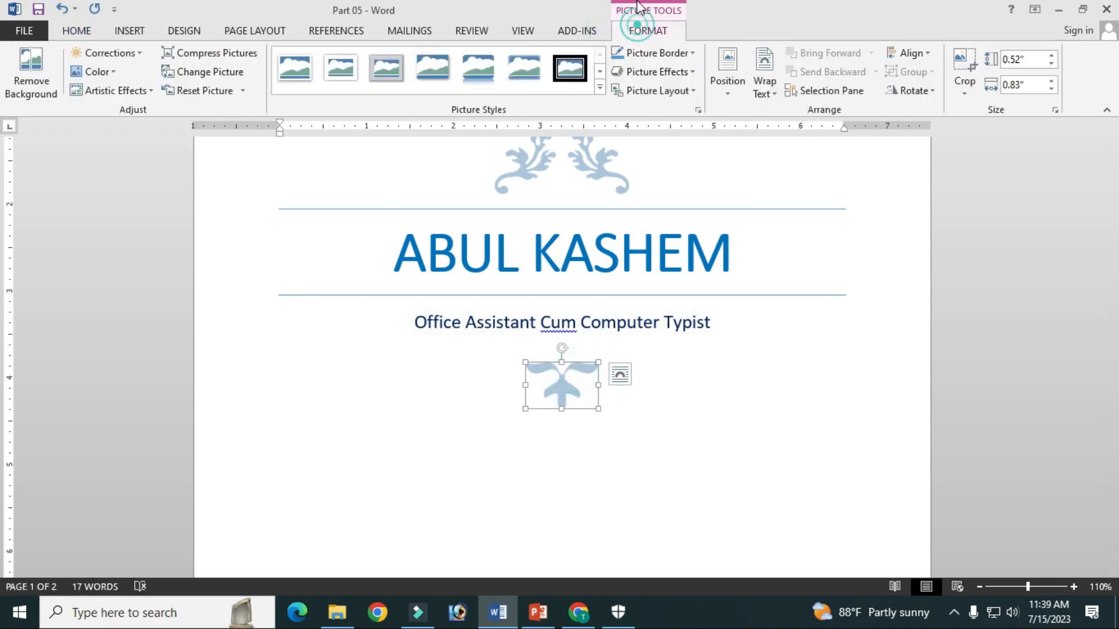
left_click(765, 84)
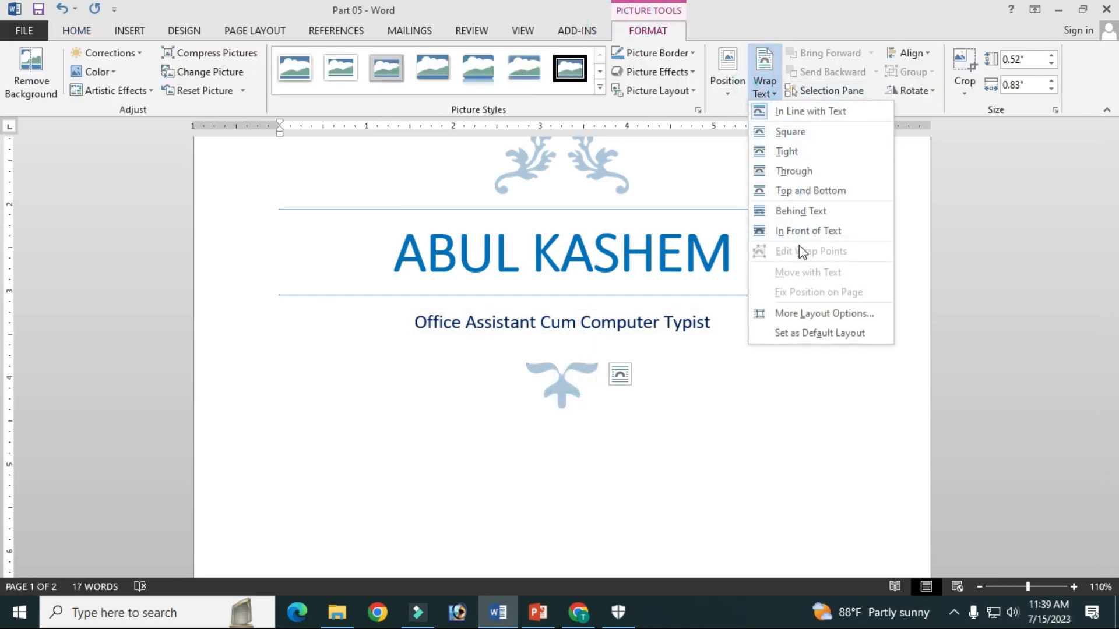
left_click(801, 211)
left_click_drag(567, 386, 789, 257)
left_click_drag(716, 291, 567, 365)
Set the upper ornament's text wrapping to Behind Text and move it to the left of the title
left_click(580, 171)
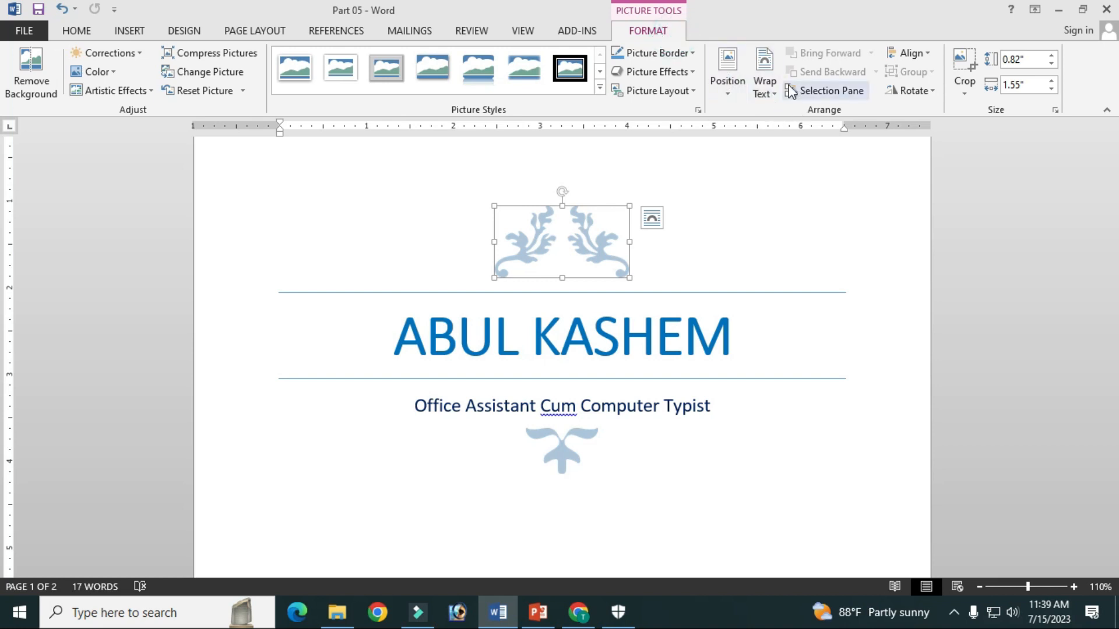
left_click(772, 93)
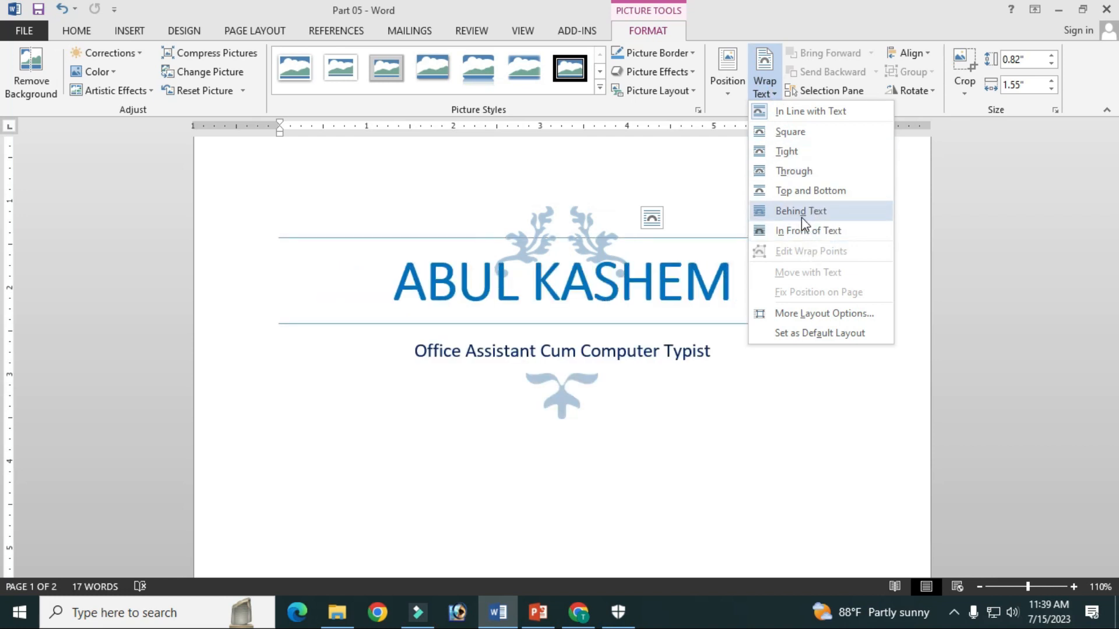
left_click(817, 212)
left_click_drag(579, 232, 362, 287)
Move the ornament beneath the subtitle up beside the title, on its right side
left_click(675, 399)
left_click_drag(579, 379, 814, 278)
left_click(787, 394)
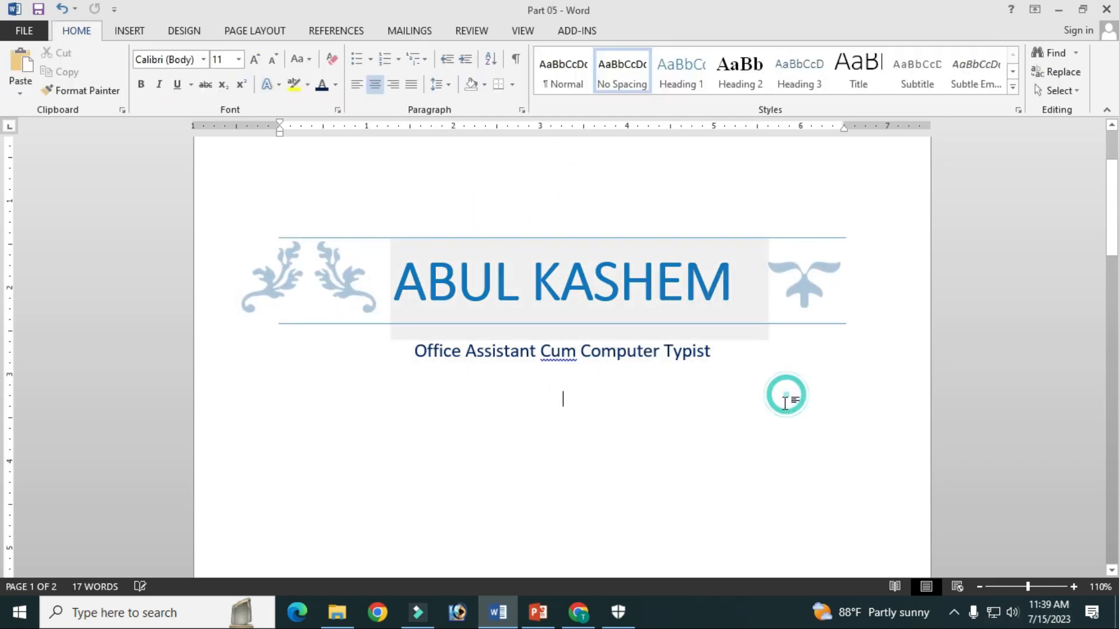
scroll(684, 352, "up", 2)
scroll(679, 352, "down", 4)
scroll(679, 353, "down", 8)
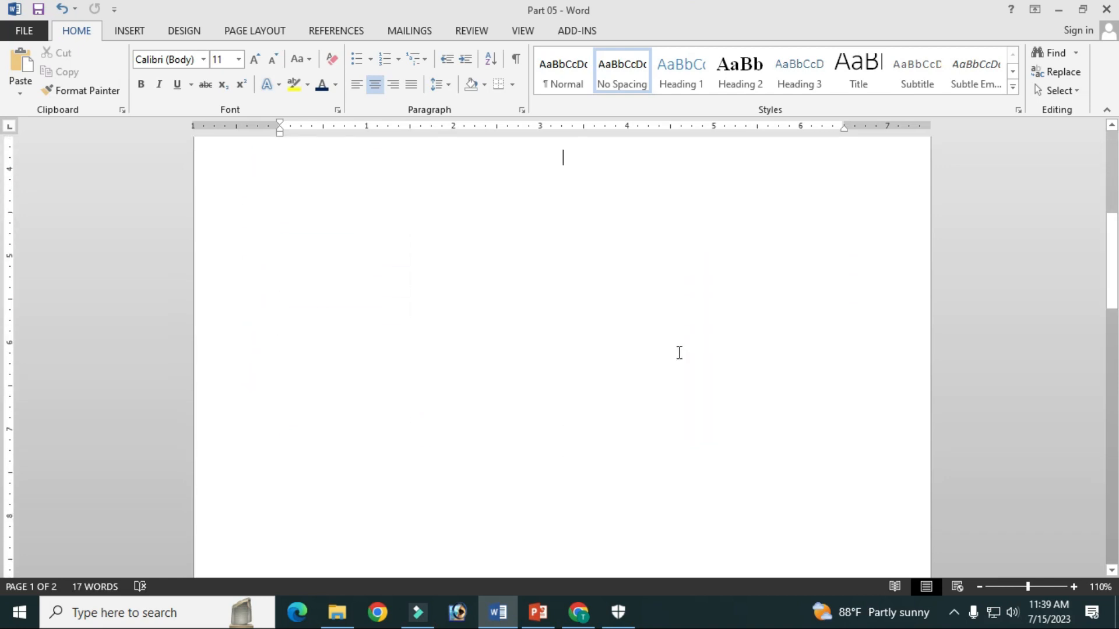
left_click(563, 496)
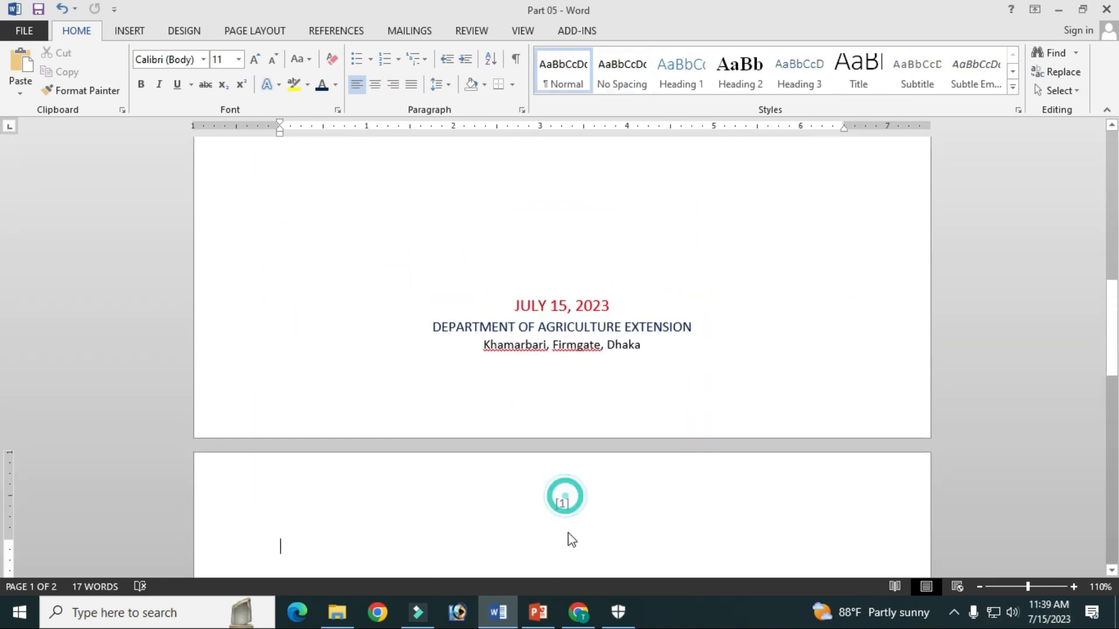
key("Return")
key("Return")
key("Return")
key("Return")
key("Return")
key("Return")
key("Return")
key("Return")
key("Return")
key("Return")
key("Return")
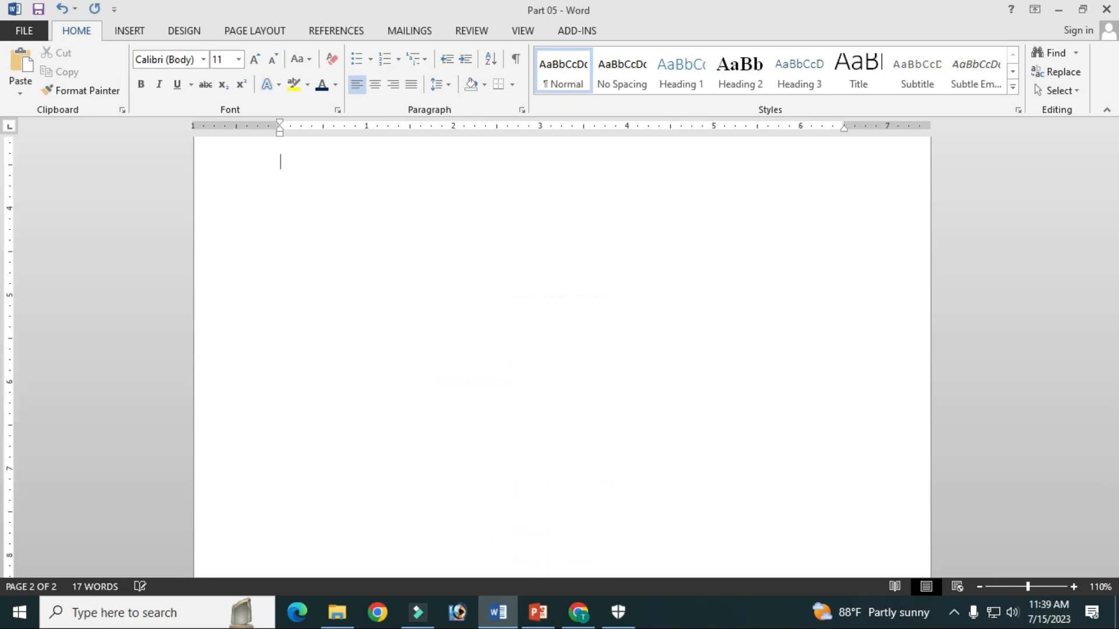
scroll(563, 505, "up", 8)
scroll(569, 489, "down", 12)
scroll(571, 489, "up", 5)
key("ctrl+z")
scroll(570, 489, "down", 6)
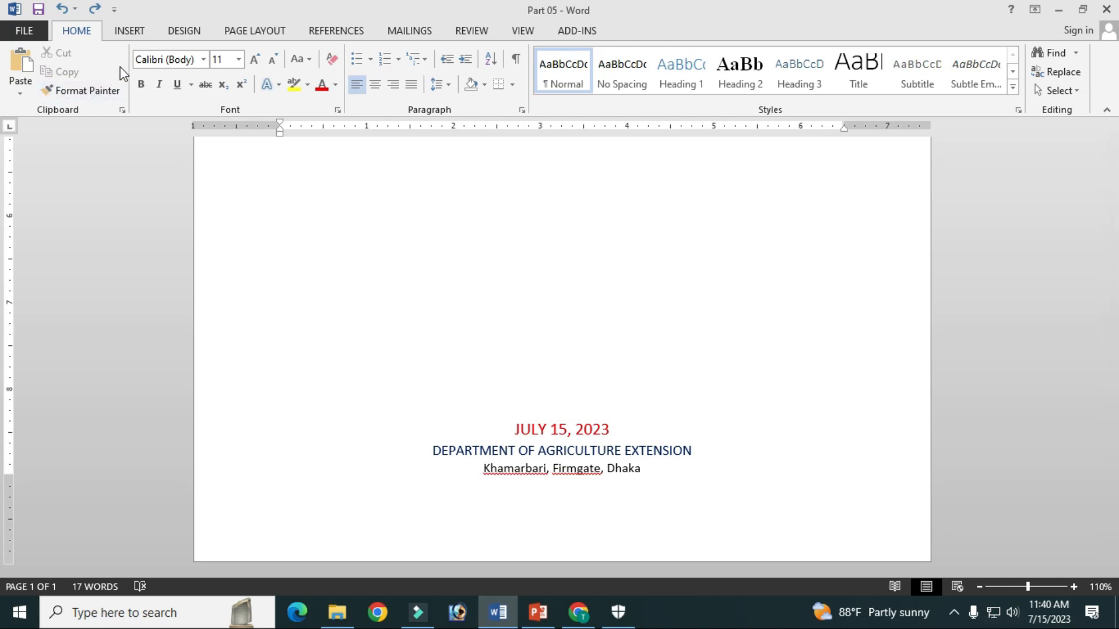
Insert a blank page after the cover page
left_click(129, 31)
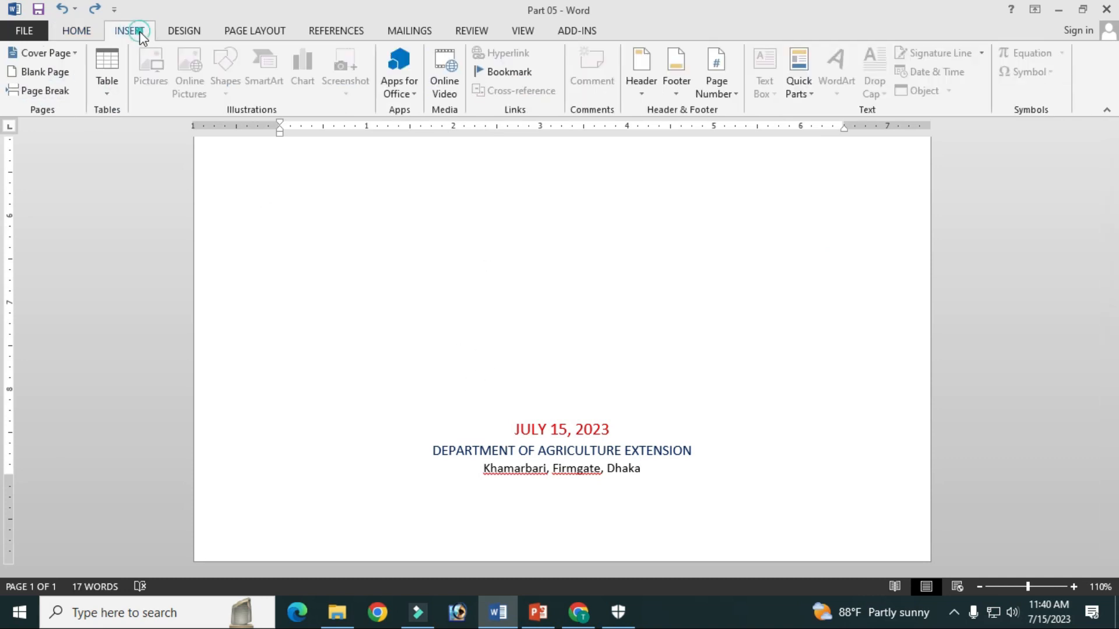
left_click(48, 72)
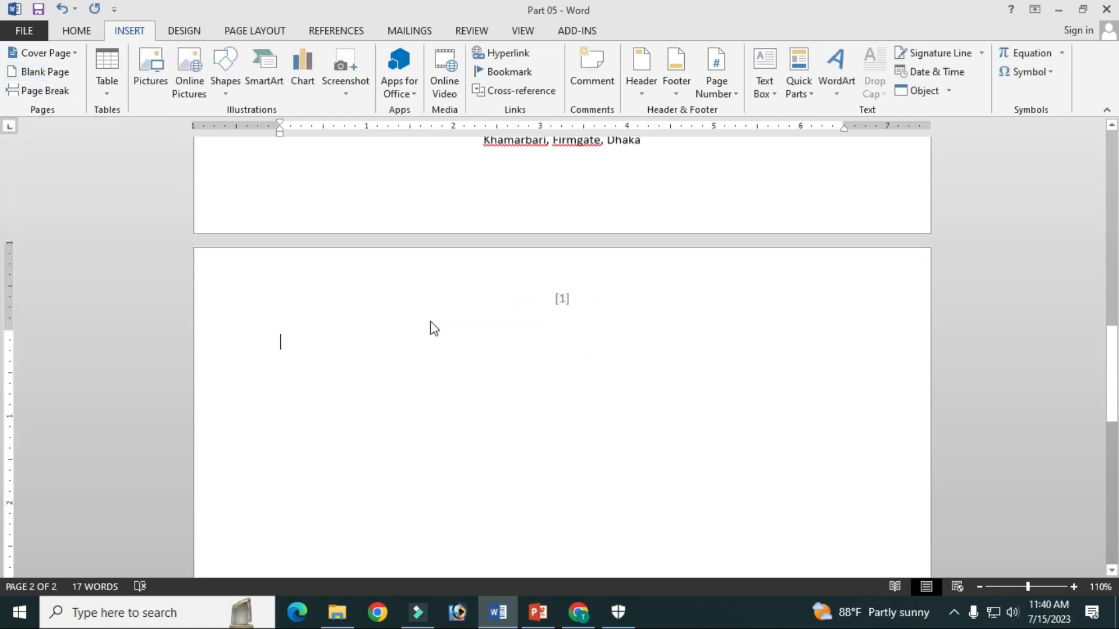
scroll(290, 331, "down", 8)
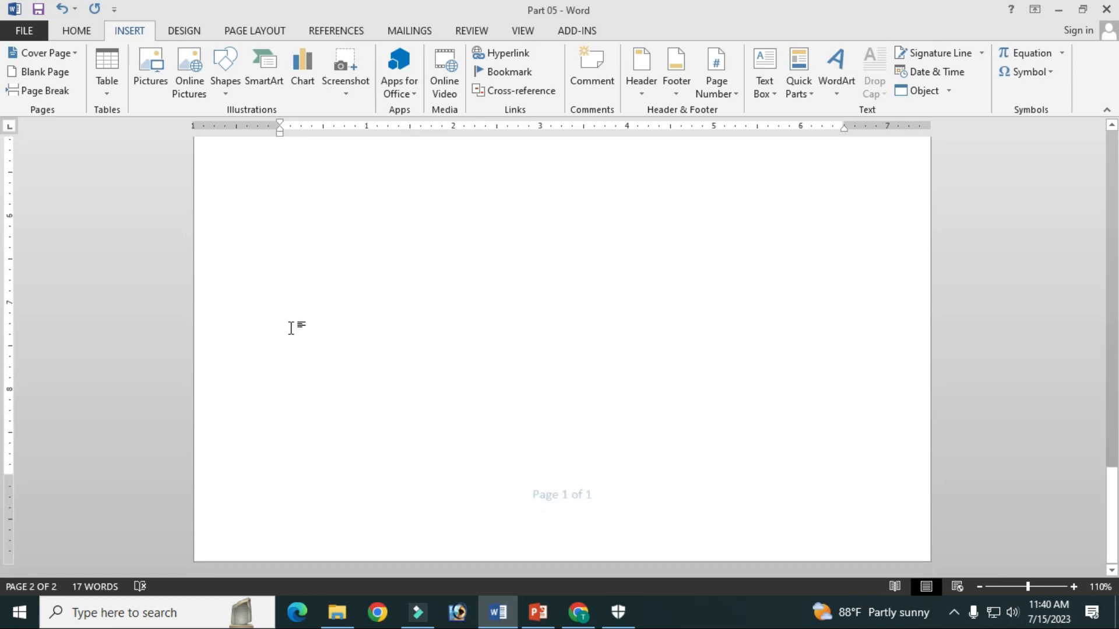
scroll(291, 326, "up", 8)
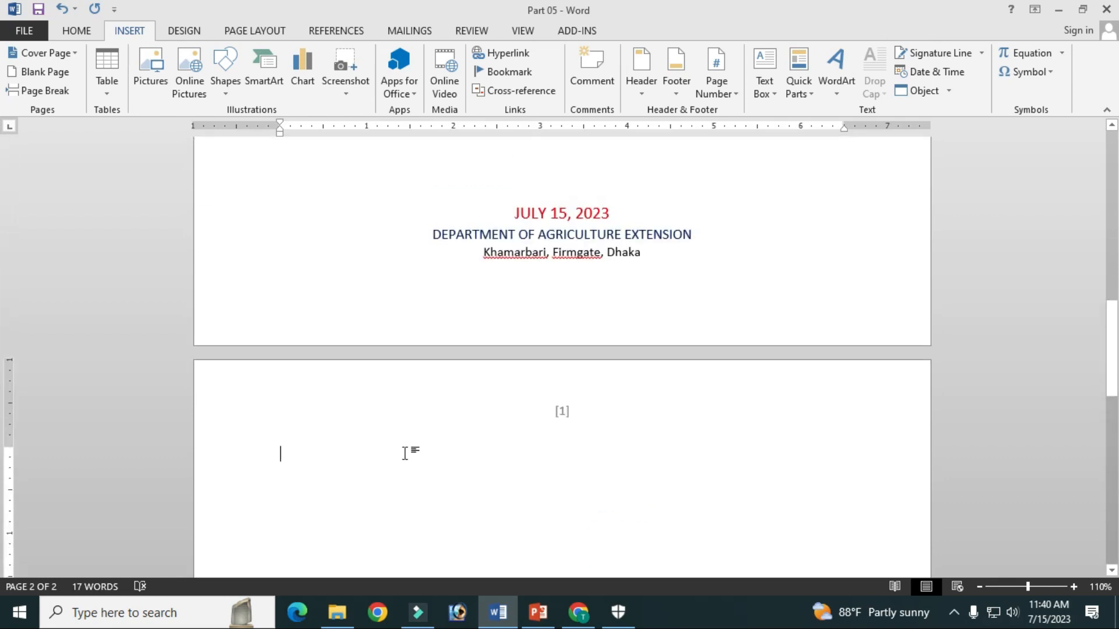
scroll(350, 413, "up", 10)
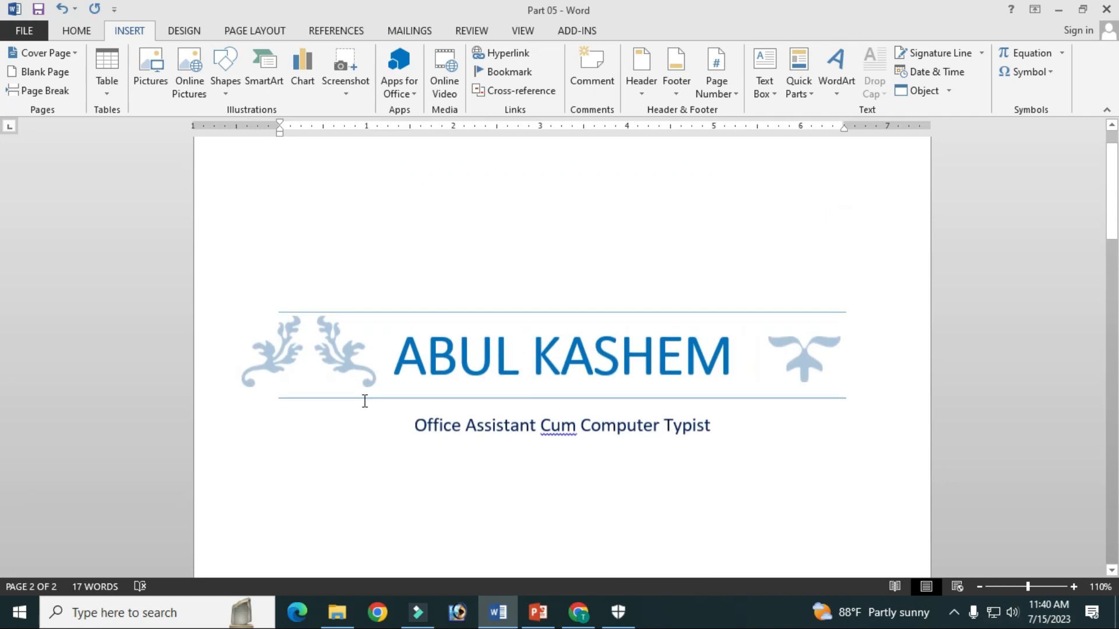
scroll(461, 429, "down", 5)
scroll(459, 430, "up", 6)
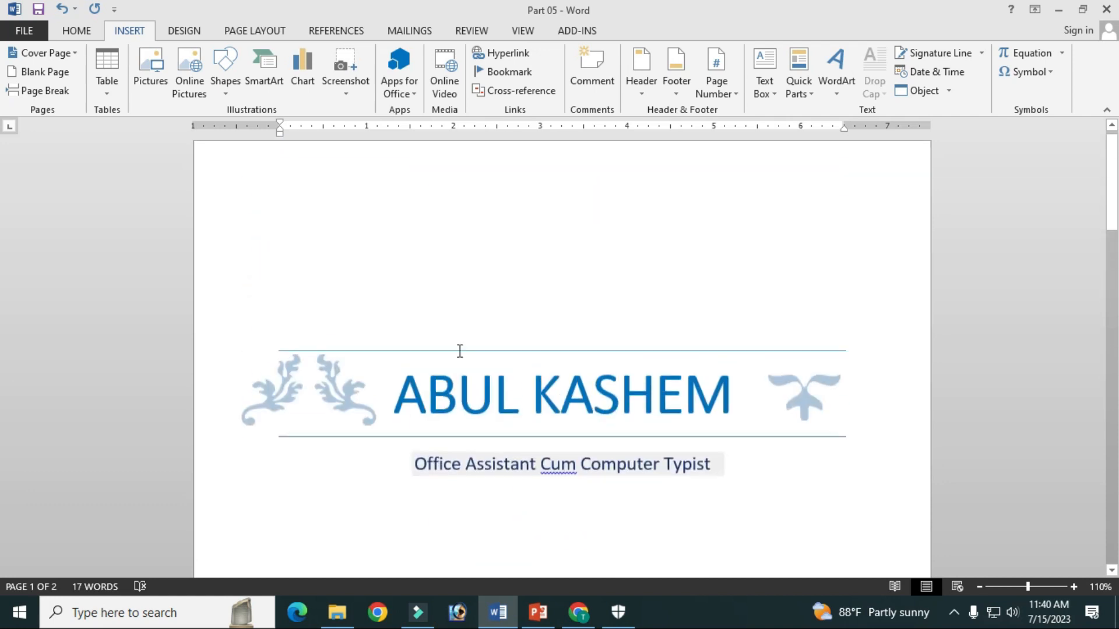
Copy the entire document content, including the cover page's text and ornaments
scroll(459, 262, "down", 1)
left_click(459, 261)
key("ctrl+a")
scroll(722, 308, "down", 15)
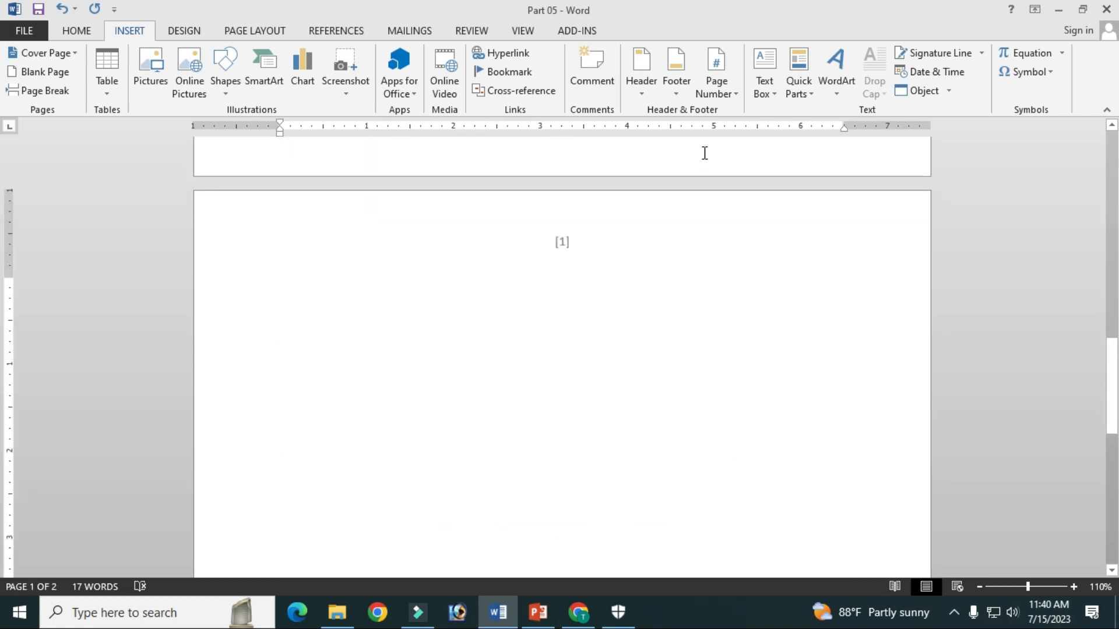
scroll(632, 361, "up", 14)
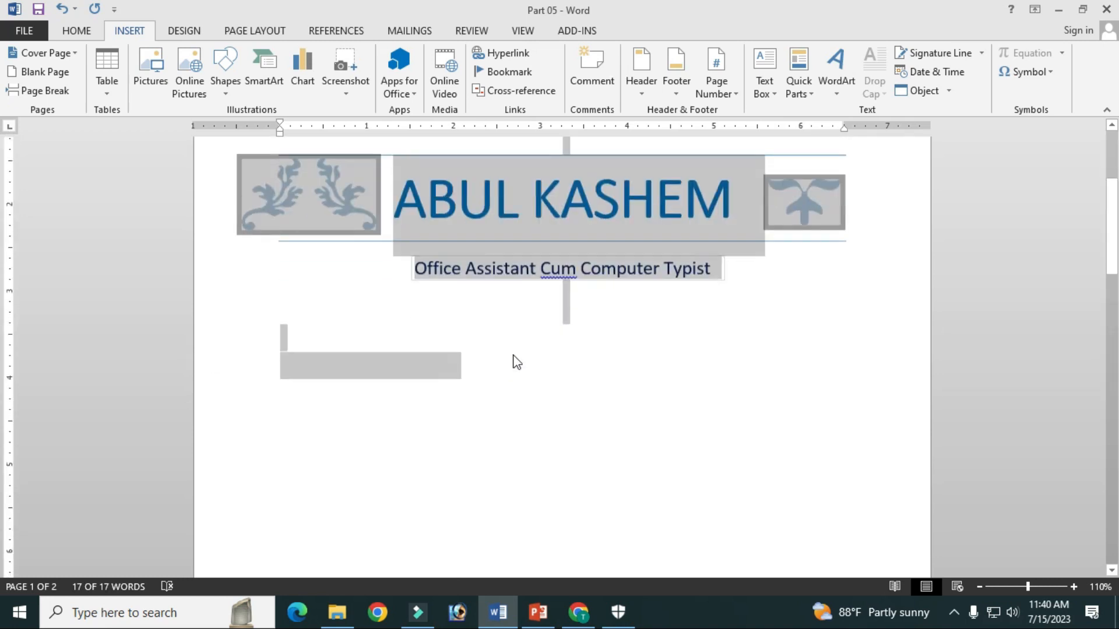
right_click(566, 221)
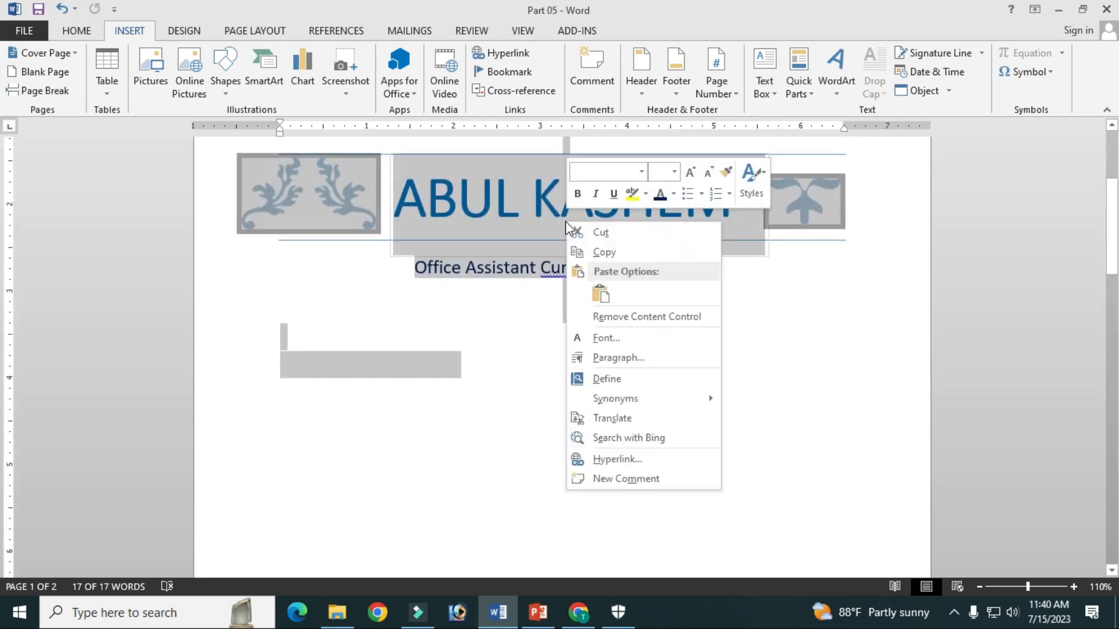
left_click(610, 250)
Paste the copied cover page content onto the blank second page, keeping the source formatting
scroll(463, 417, "down", 13)
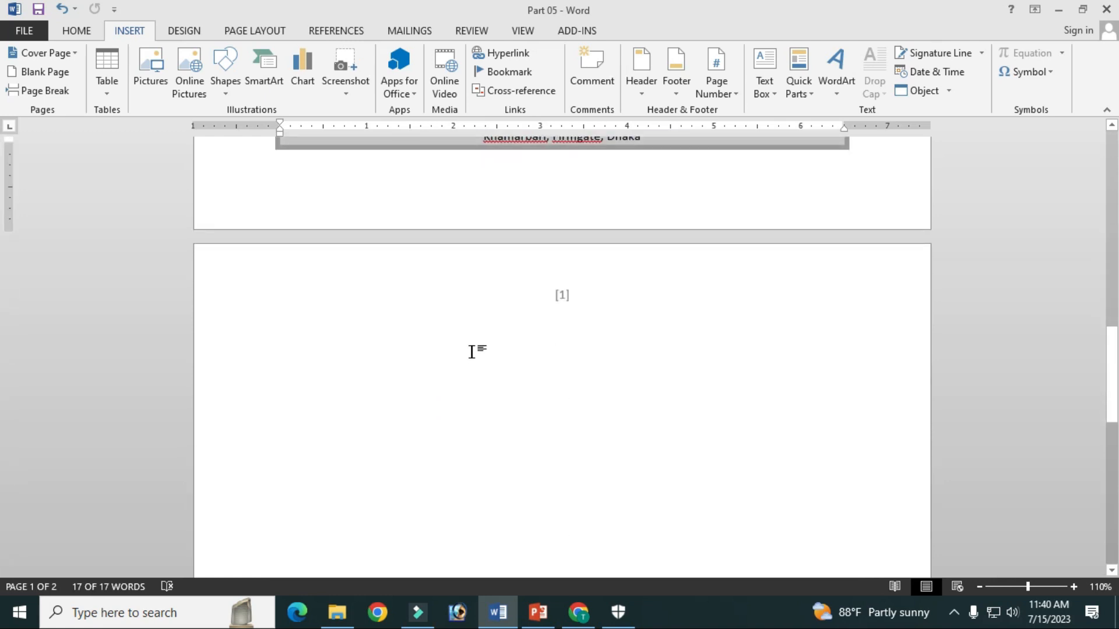
left_click(470, 350)
right_click(461, 347)
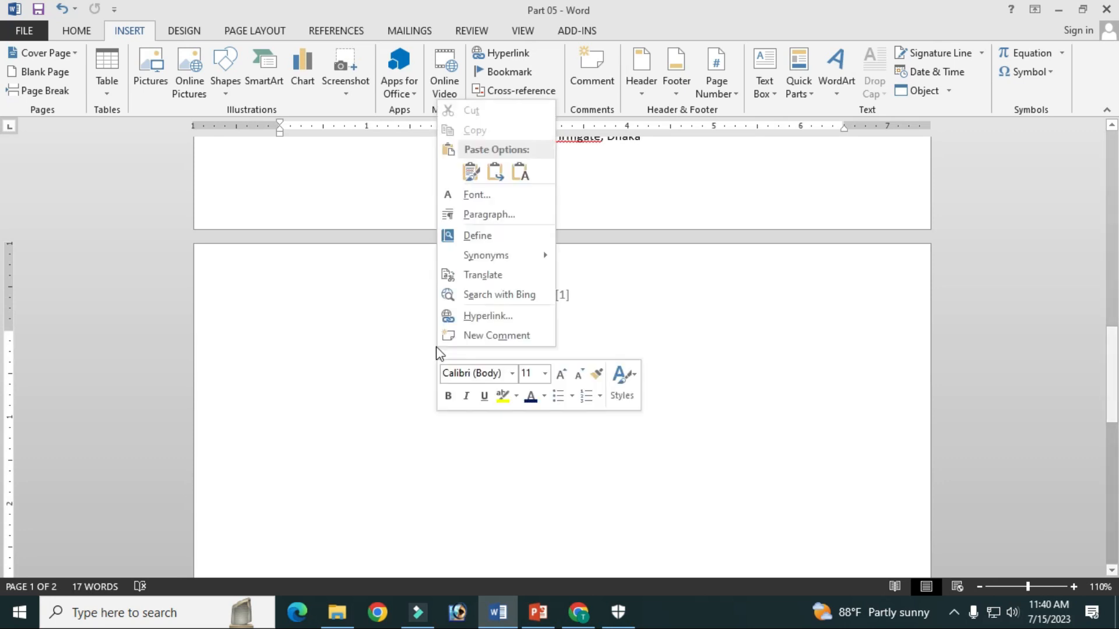
left_click(469, 170)
scroll(482, 320, "up", 13)
scroll(480, 322, "down", 4)
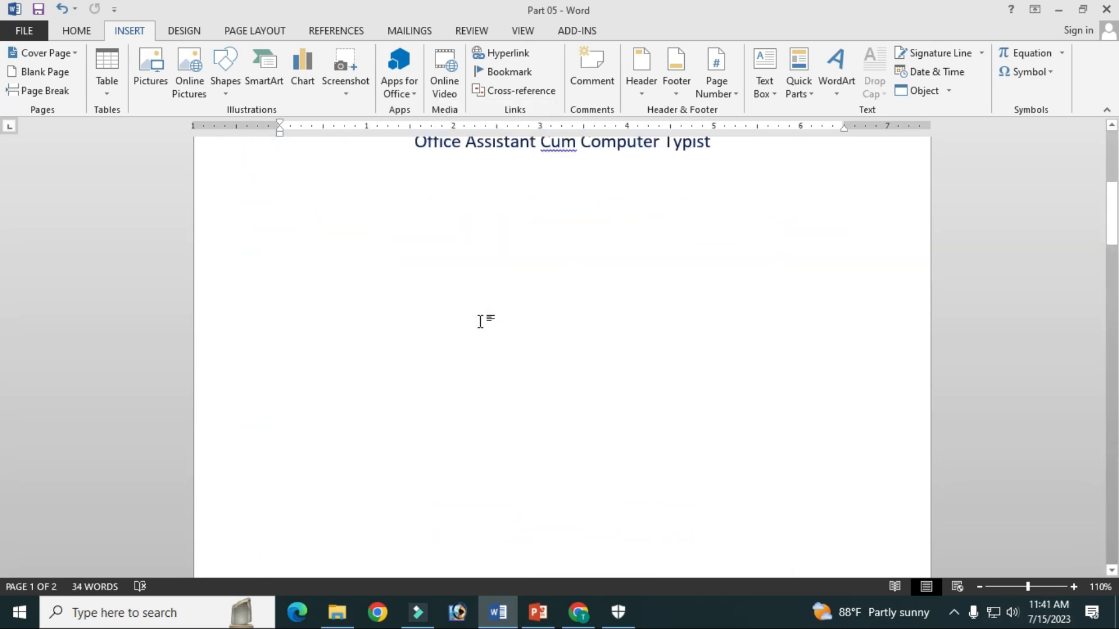
scroll(481, 322, "down", 10)
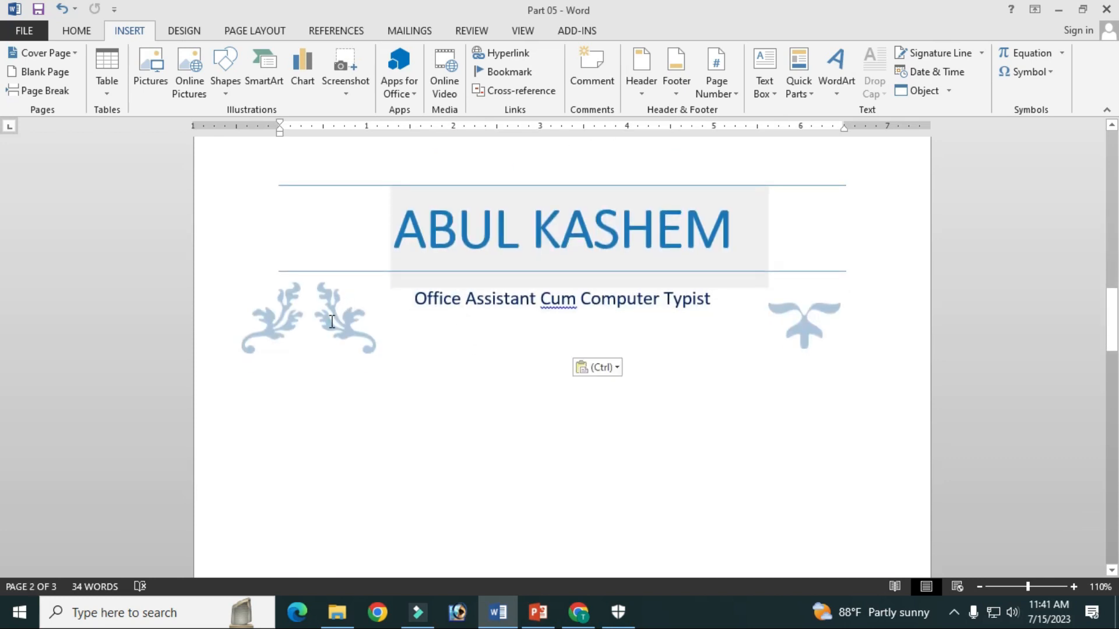
Move both ornaments on the second page up so they flank the title between the two horizontal lines
left_click(332, 322)
left_click(344, 317)
left_click(315, 277)
left_click(312, 298)
left_click(332, 310)
left_click(347, 322)
right_click(347, 323)
left_click(341, 327)
left_click_drag(338, 284, 352, 192)
left_click_drag(803, 320, 803, 221)
Replace the name in the second page's title with another person's name
left_click(683, 300)
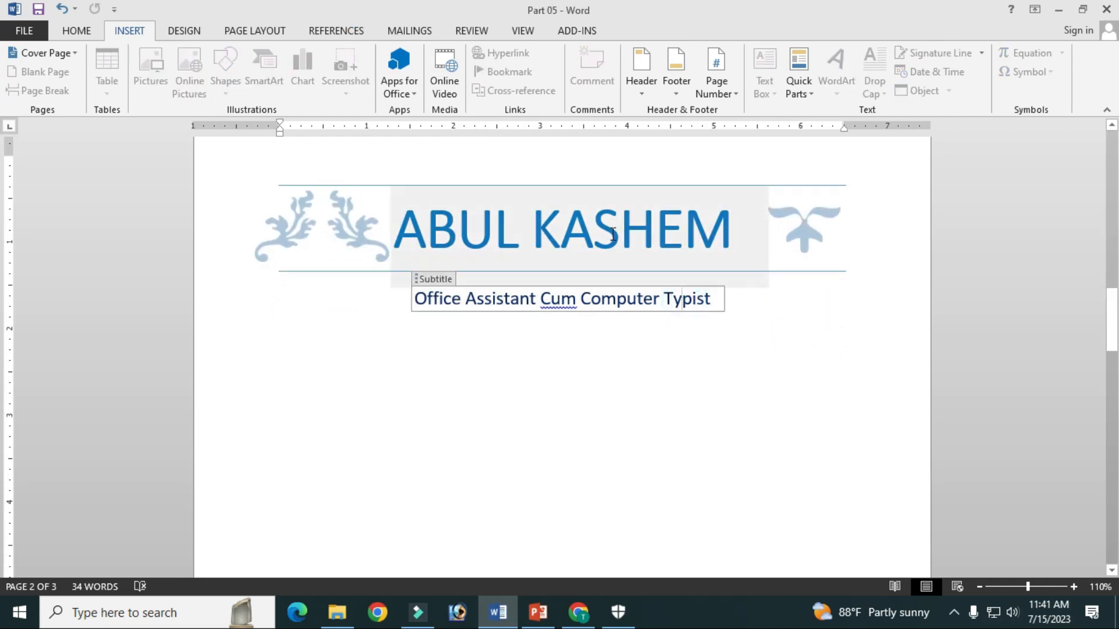
left_click(583, 231)
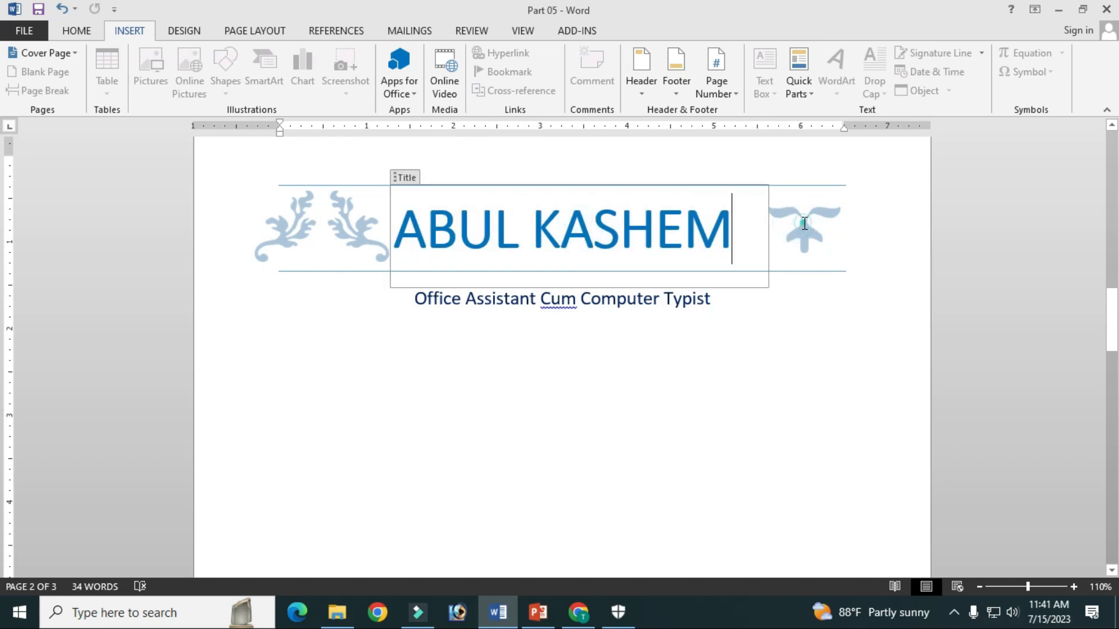
left_click_drag(455, 235, 704, 239)
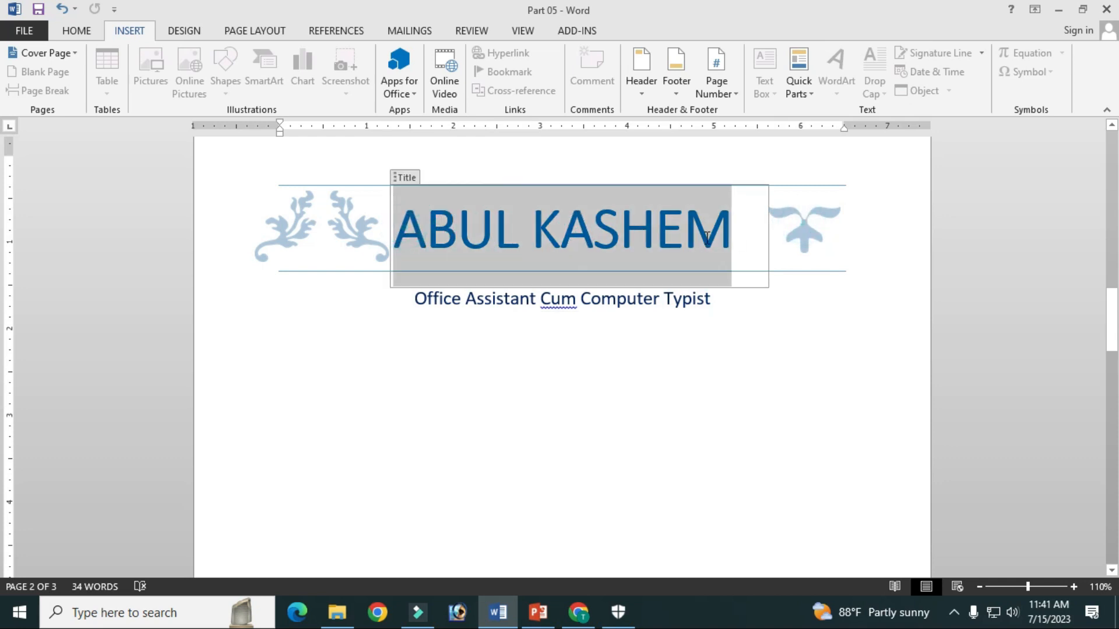
type("K")
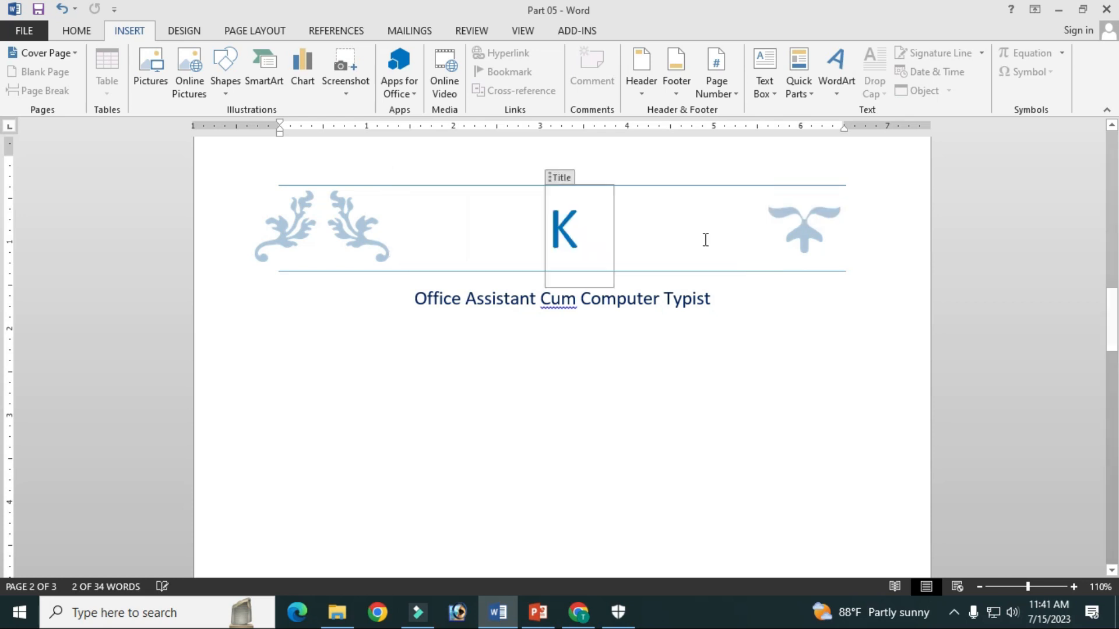
type("HOKON")
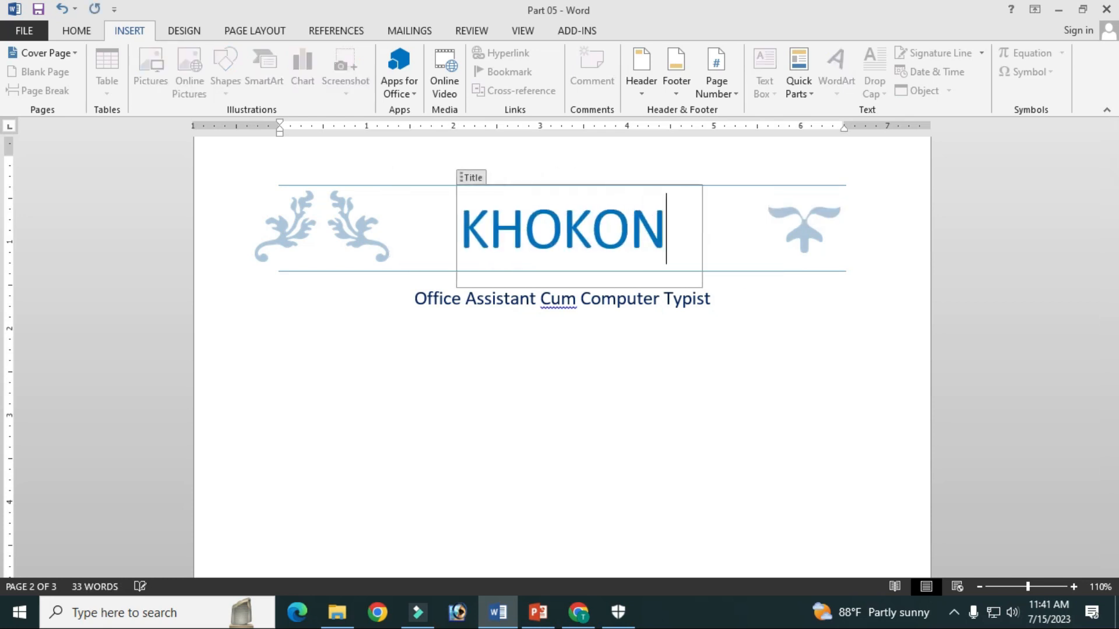
Replace the subtitle below the second page's title with Office Sohayok
left_click_drag(712, 299, 405, 299)
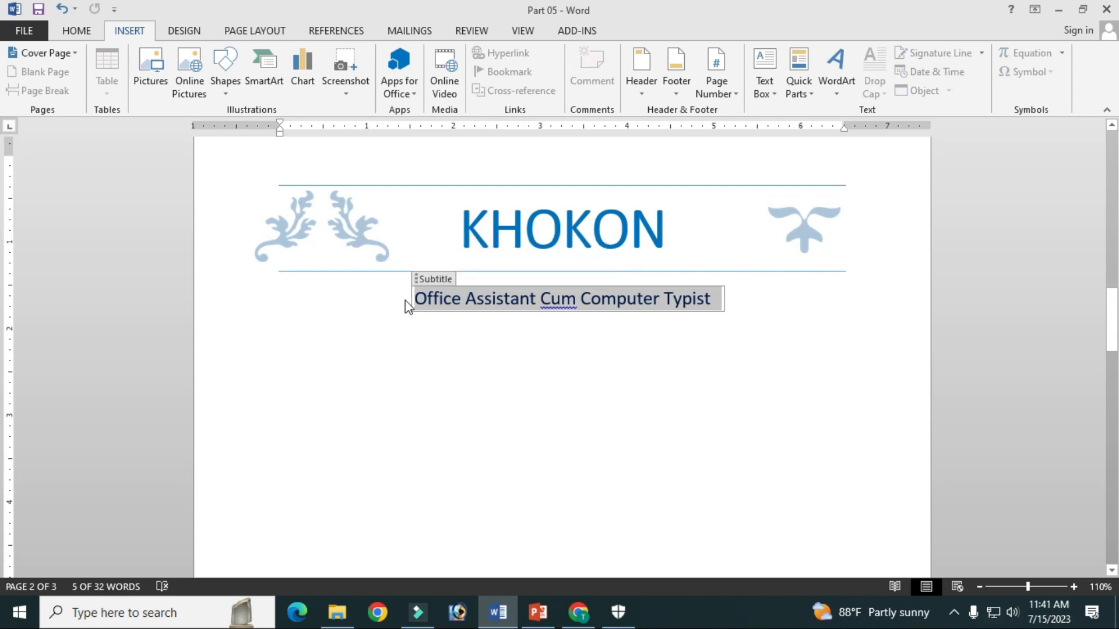
type("Office Sohayok")
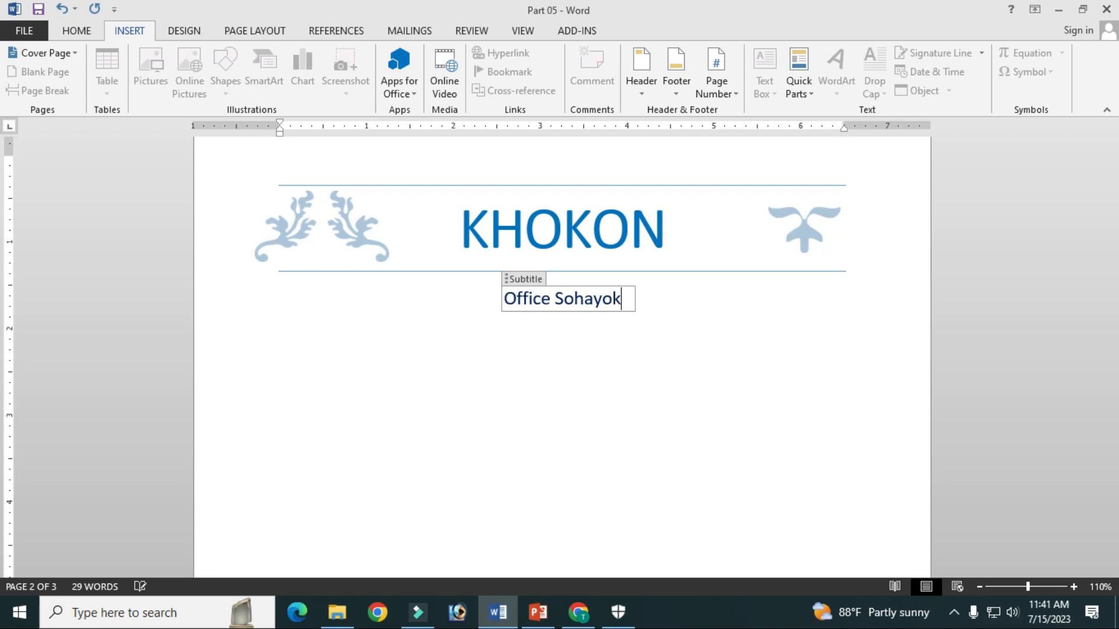
left_click(575, 369)
Set the date at the foot of the second page to July 16, 2023
scroll(576, 370, "down", 6)
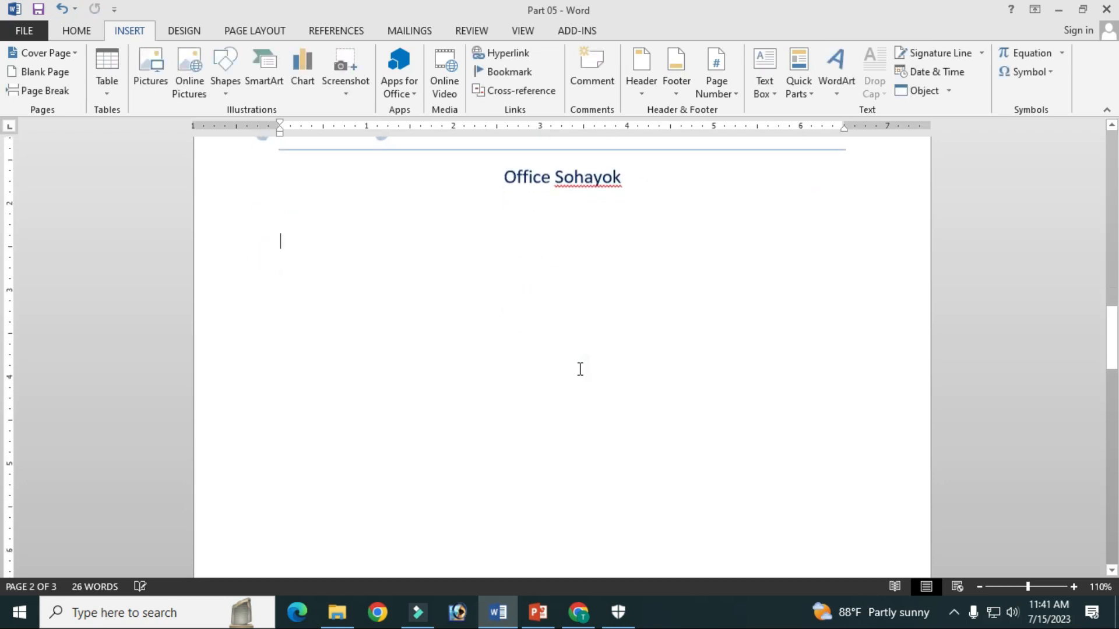
scroll(576, 370, "down", 3)
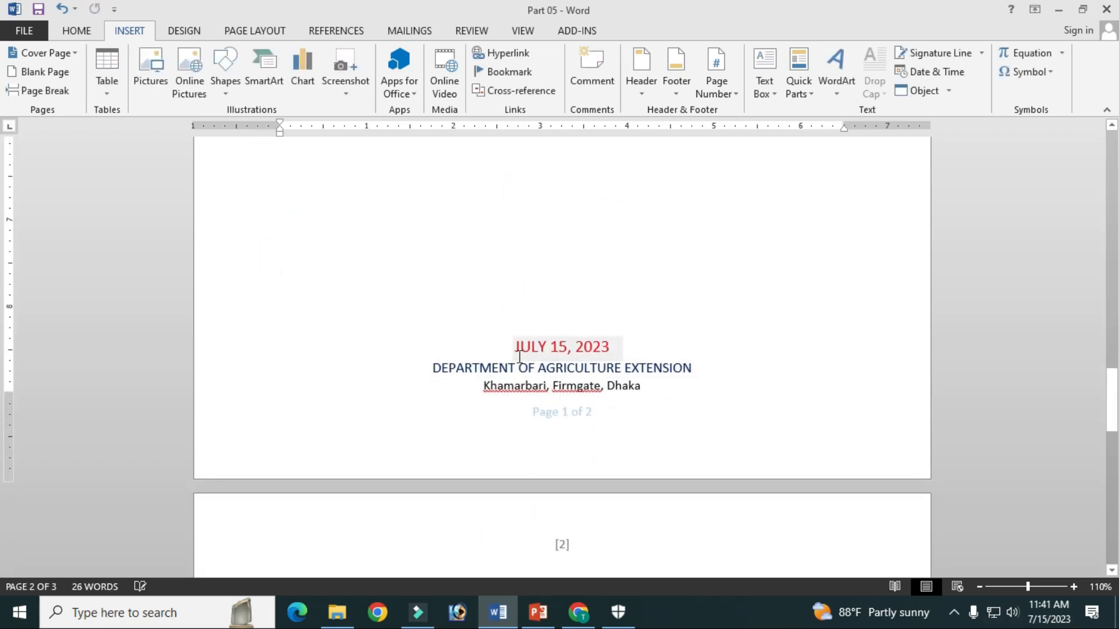
left_click(521, 350)
left_click(633, 349)
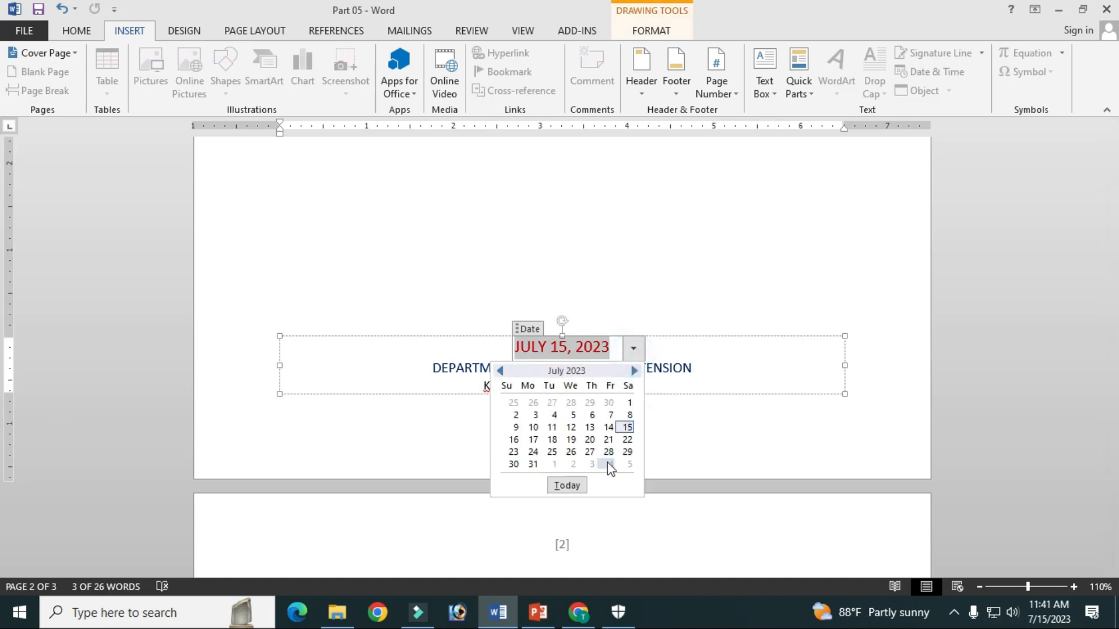
left_click(513, 440)
triple_click(427, 372)
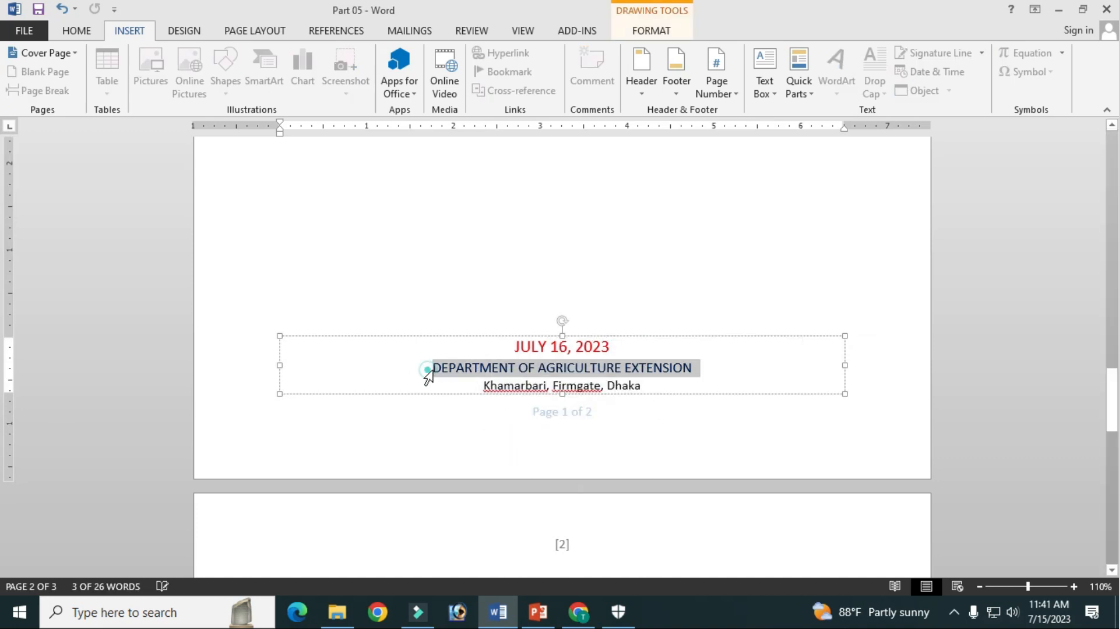
left_click(479, 370)
triple_click(638, 386)
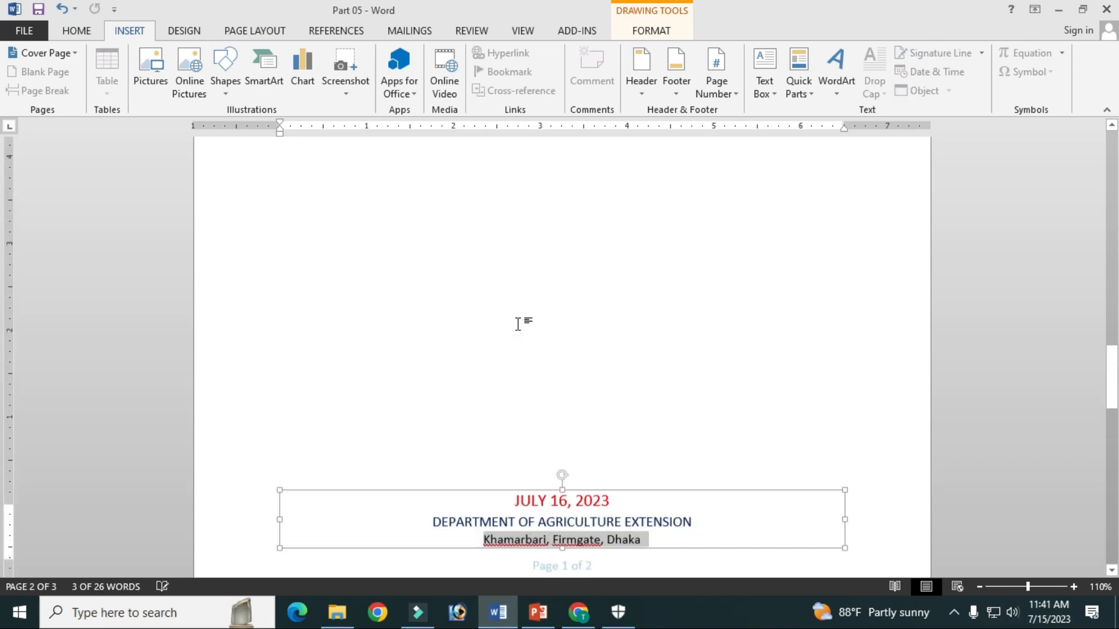
Change the font colour of the second page's title to the standard red
scroll(250, 395, "up", 15)
left_click(525, 350)
left_click_drag(461, 351, 660, 360)
left_click(95, 30)
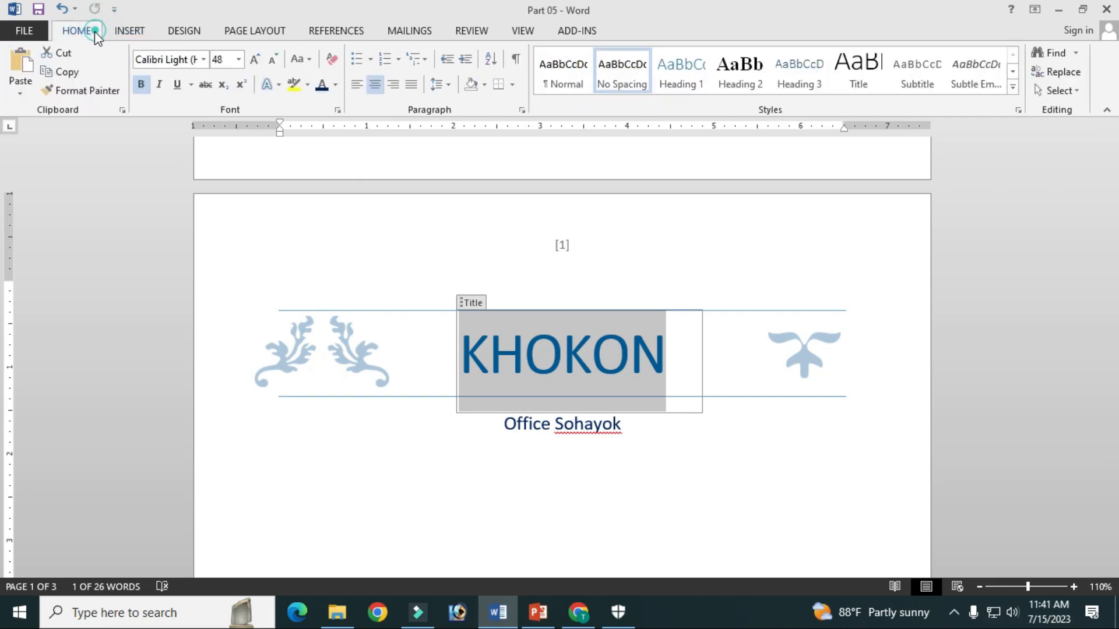
left_click(335, 85)
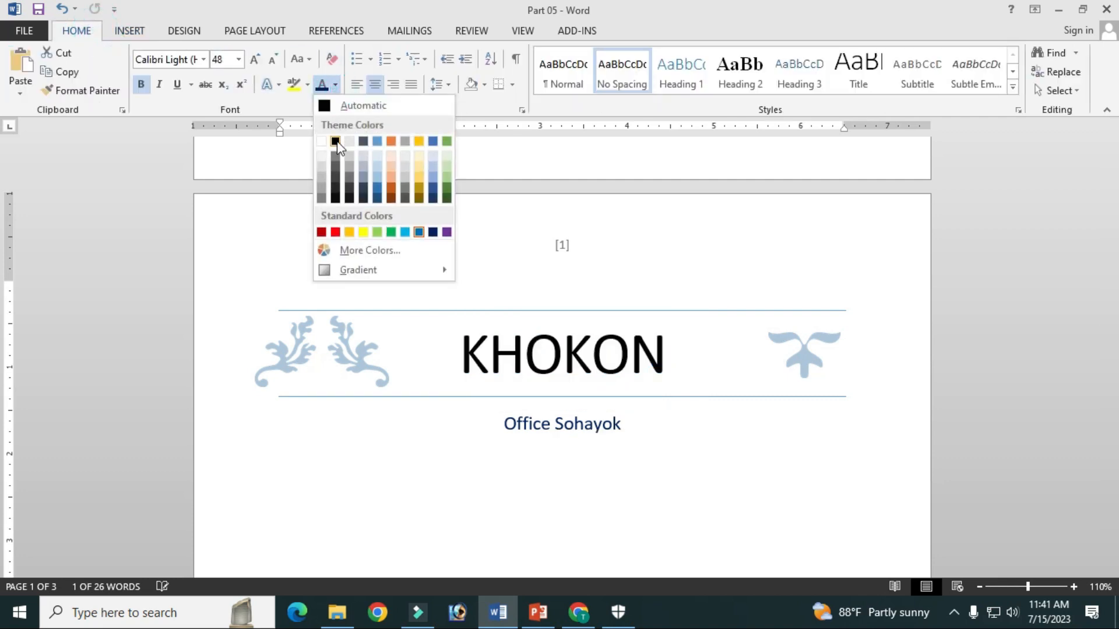
left_click(335, 233)
Change the font colour of the Office Sohayok subtitle to the standard blue
left_click(567, 450)
left_click_drag(614, 424, 502, 424)
left_click(335, 86)
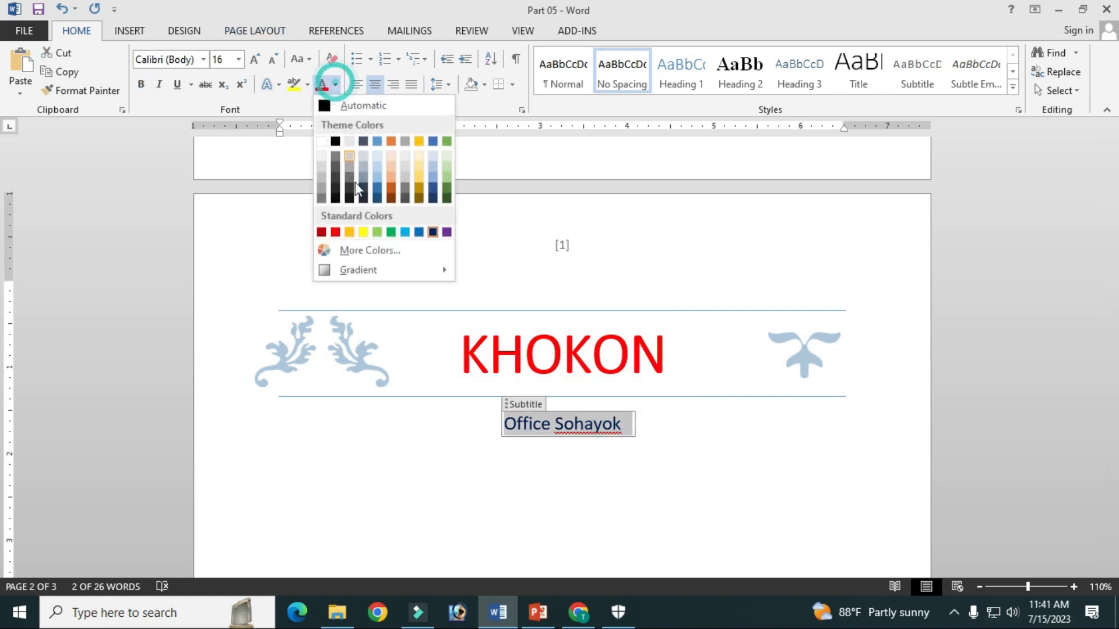
left_click(419, 232)
left_click(691, 395)
Select the small ornament on the right of the second page's title and preview the available picture styles on it
scroll(682, 362, "down", 2)
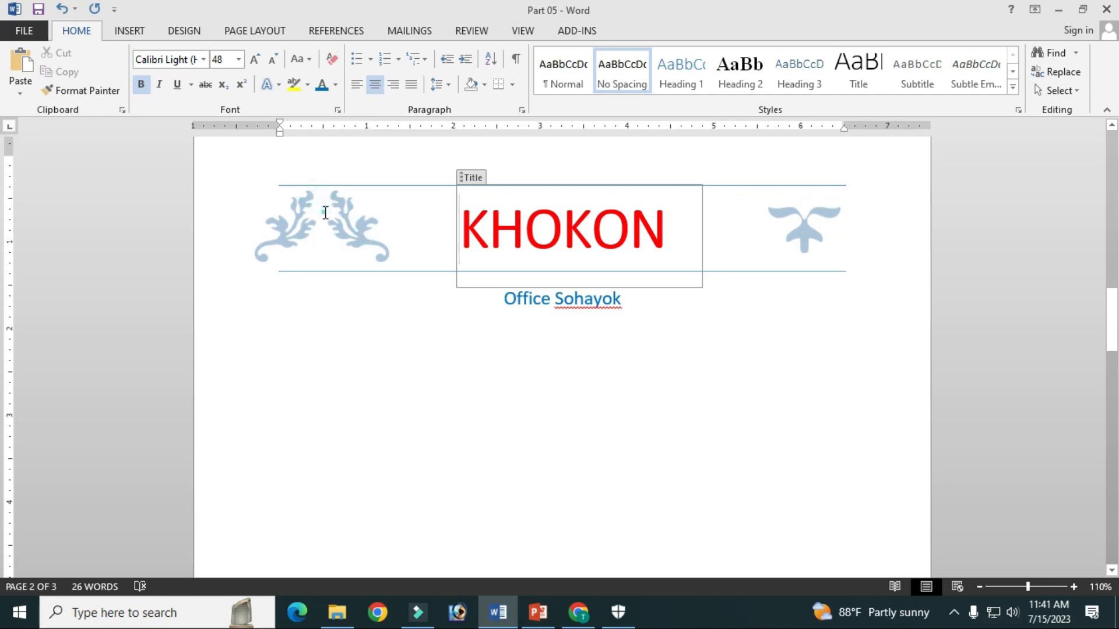
left_click(814, 229)
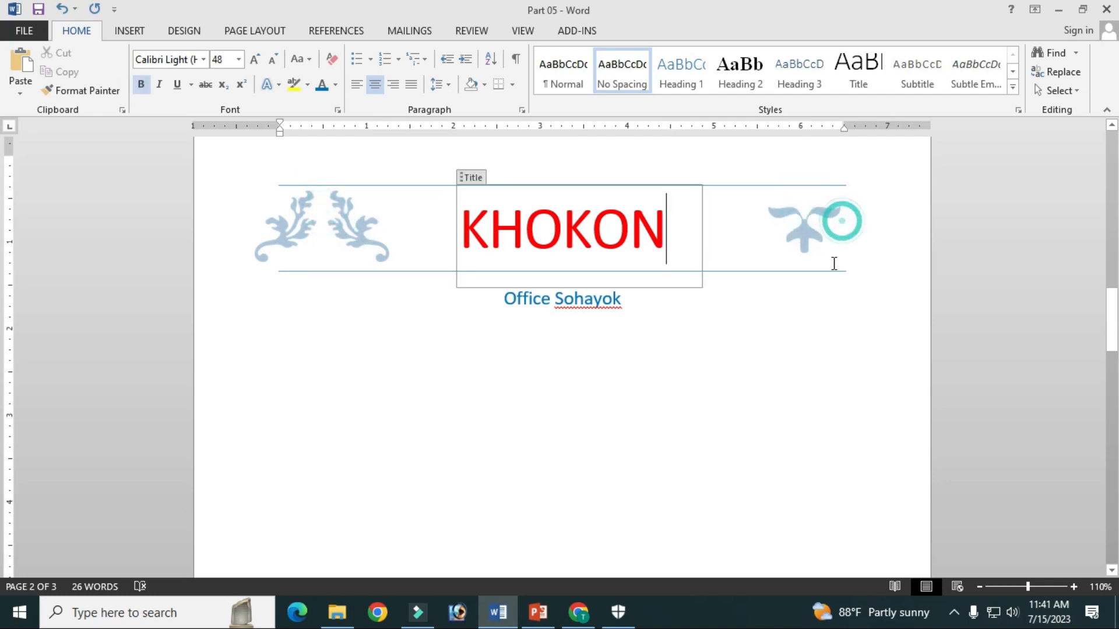
left_click(1058, 90)
left_click(926, 130)
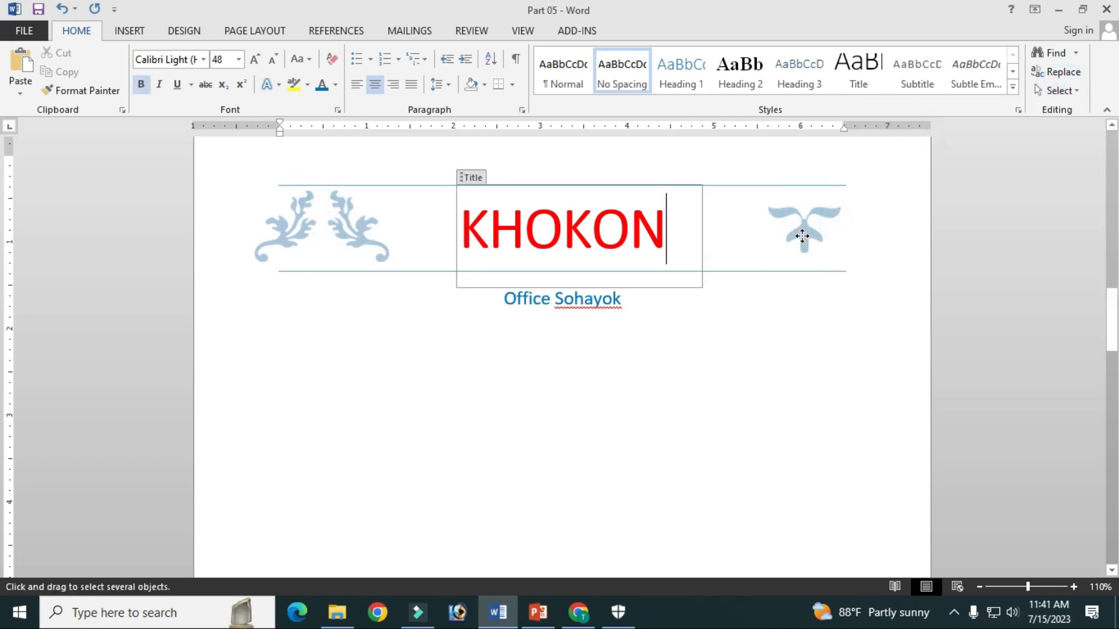
left_click(802, 235)
left_click(648, 30)
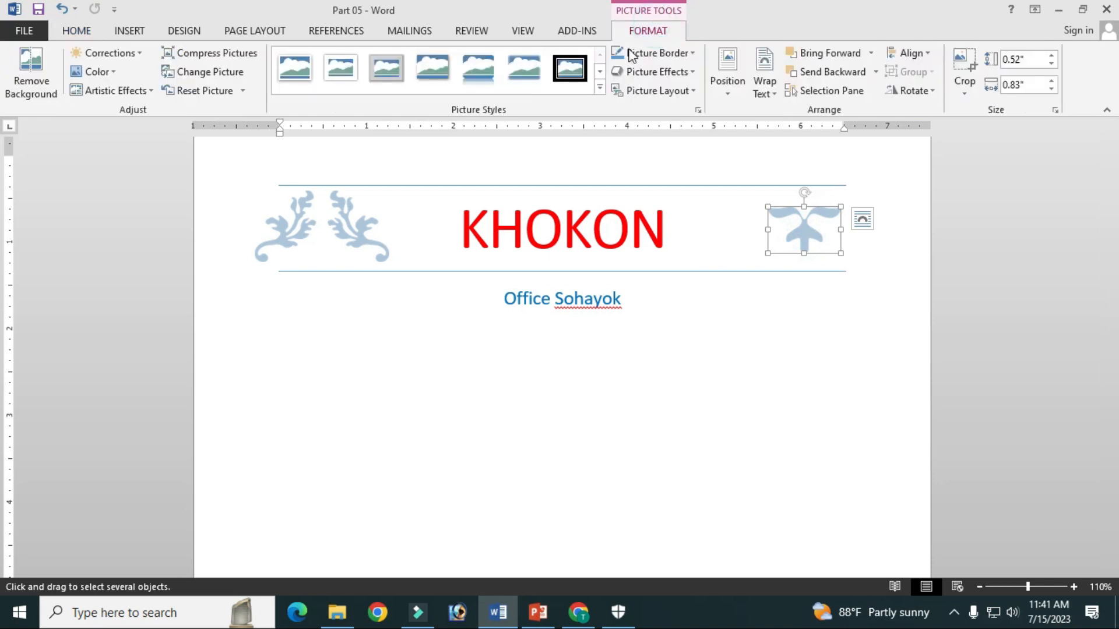
left_click(600, 89)
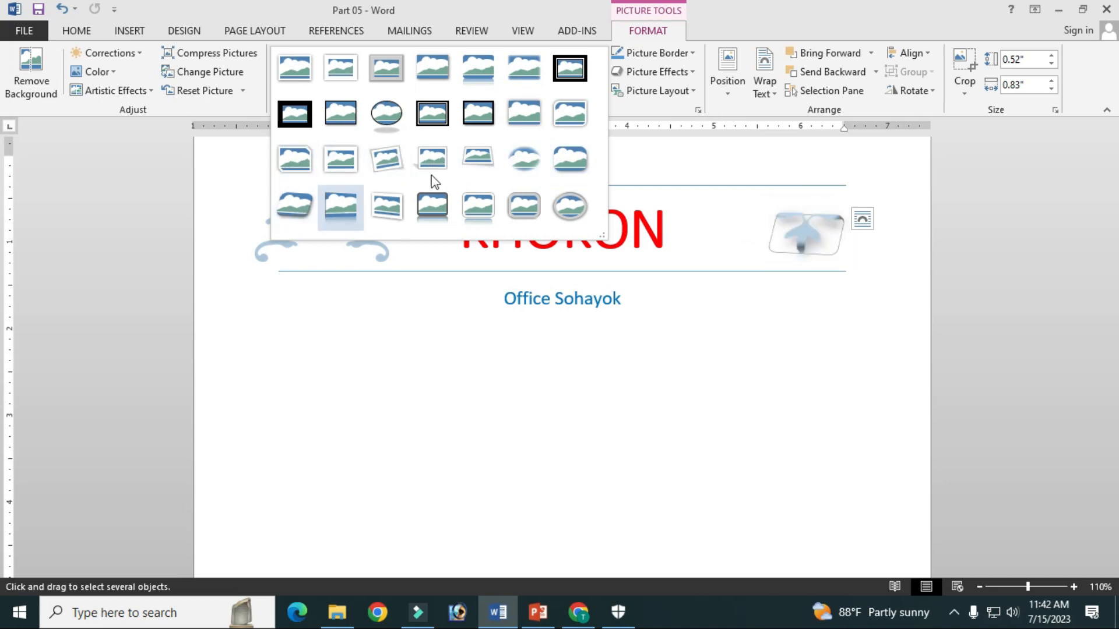
Try a preset picture effect on the small ornament beside the second page's title
left_click(662, 51)
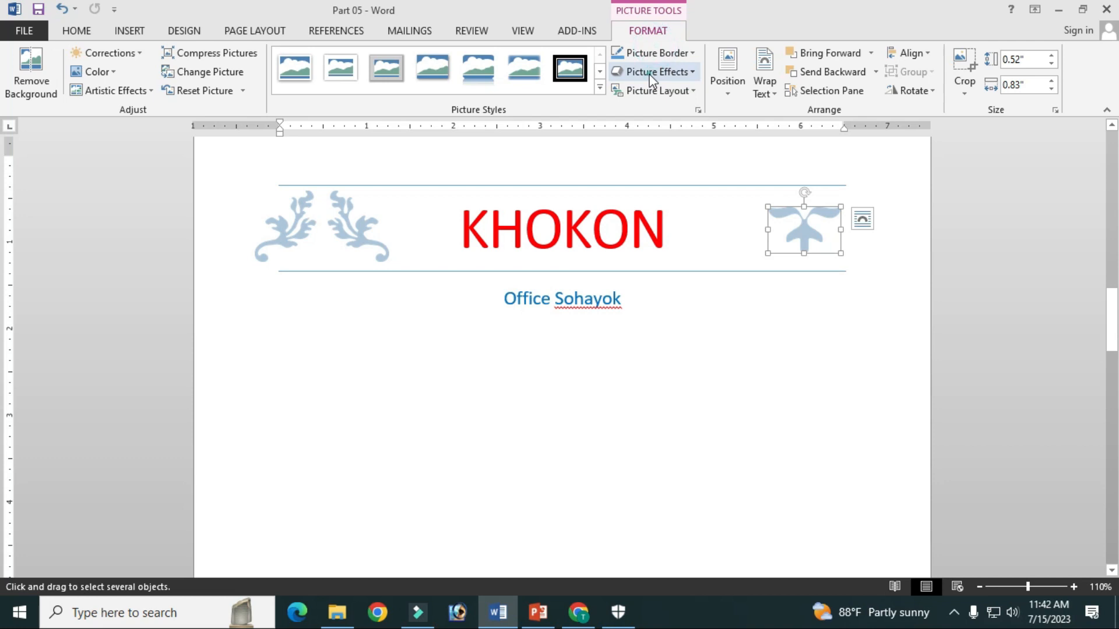
left_click(652, 71)
mouse_move(649, 105)
left_click(833, 214)
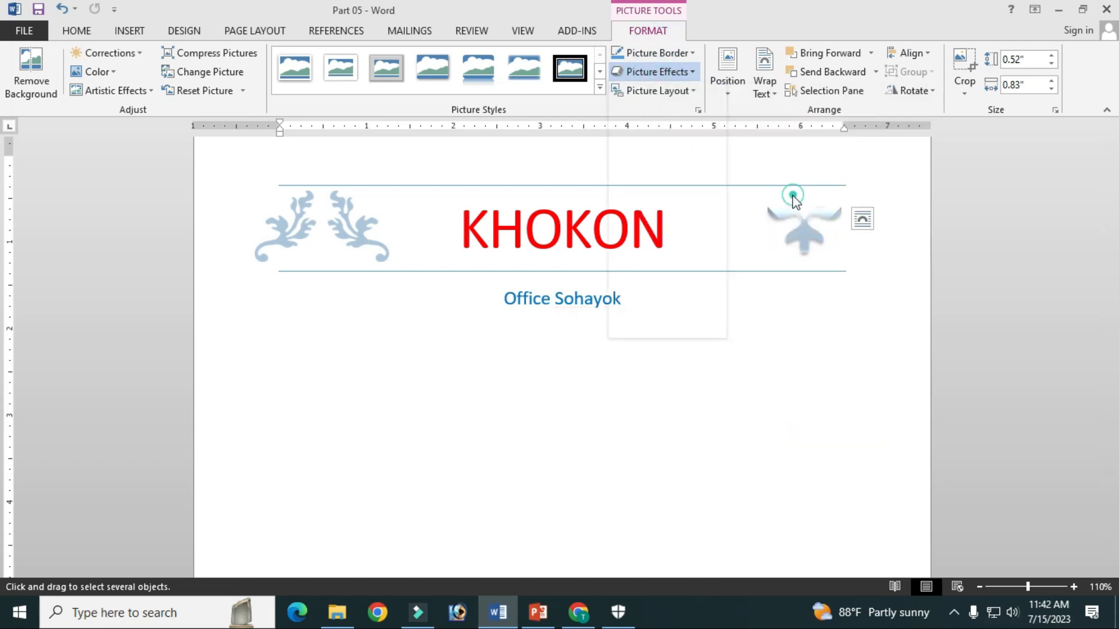
left_click(454, 307)
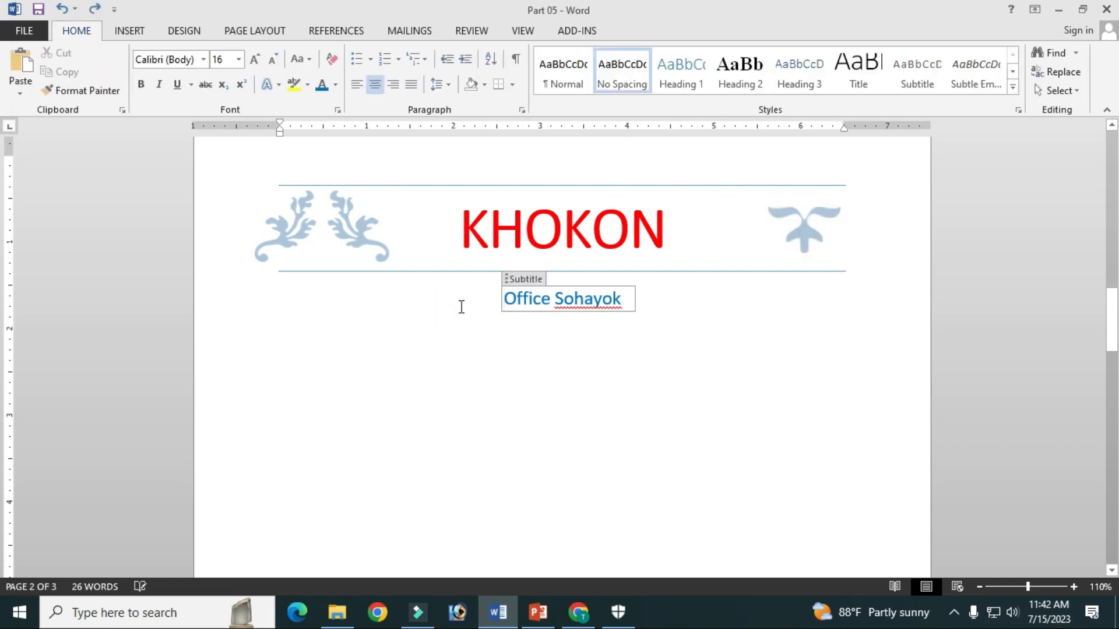
scroll(484, 296, "down", 10)
scroll(485, 293, "up", 11)
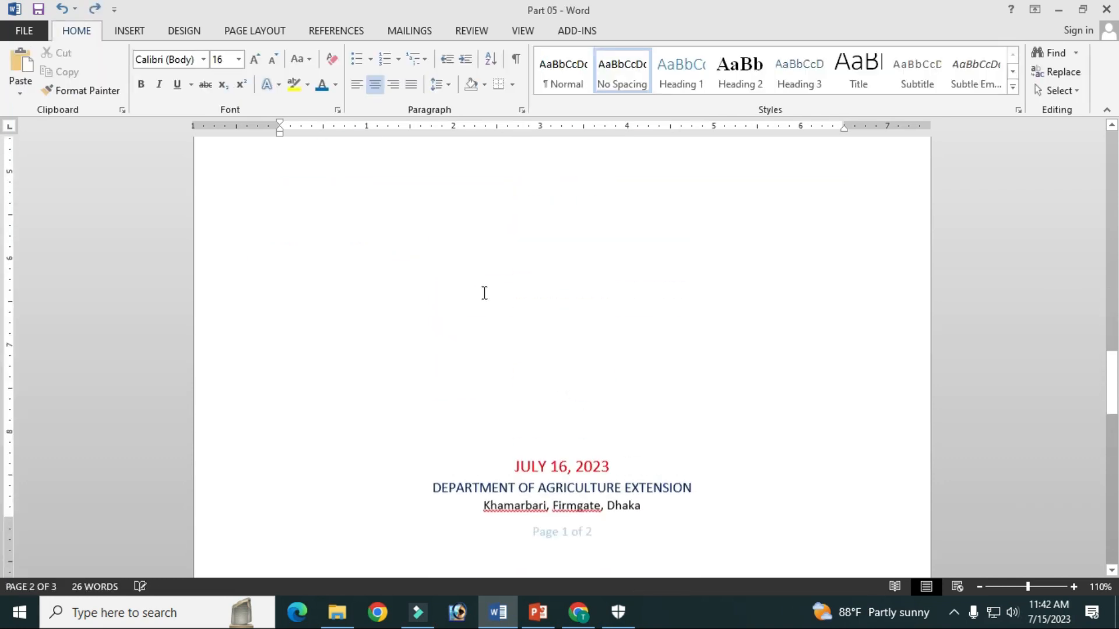
scroll(490, 296, "up", 4)
scroll(492, 291, "down", 10)
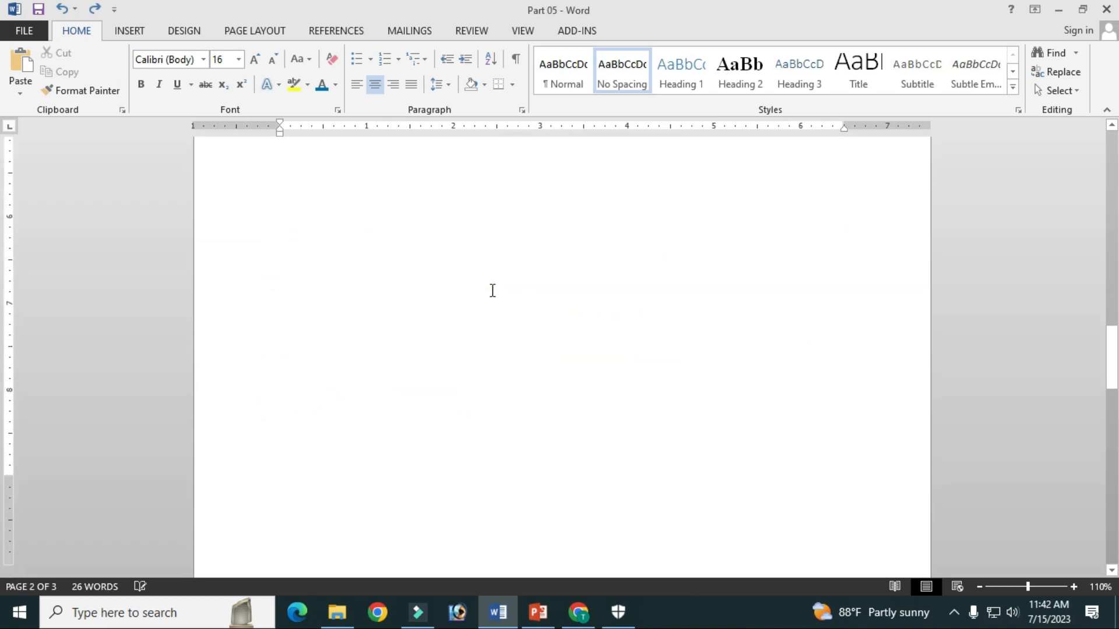
scroll(492, 290, "up", 5)
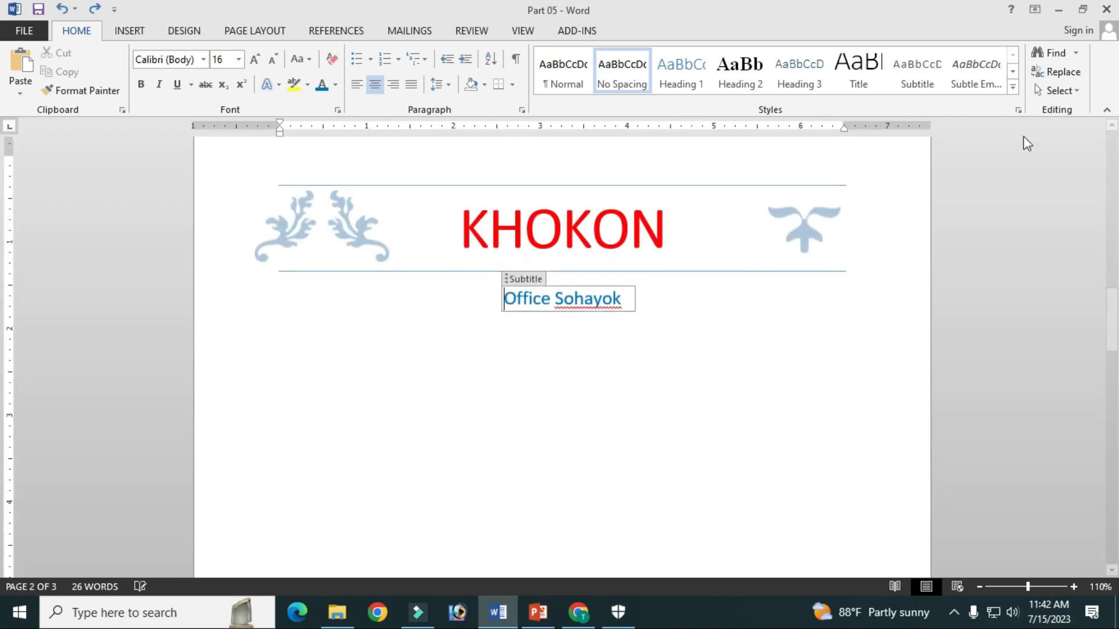
left_click(127, 37)
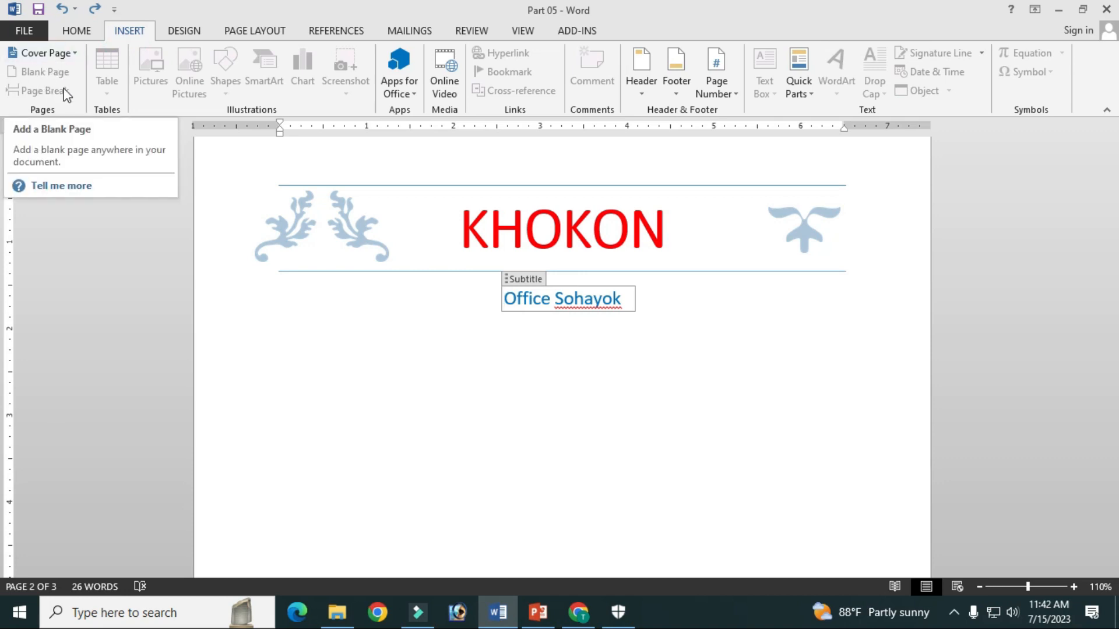
left_click(494, 374)
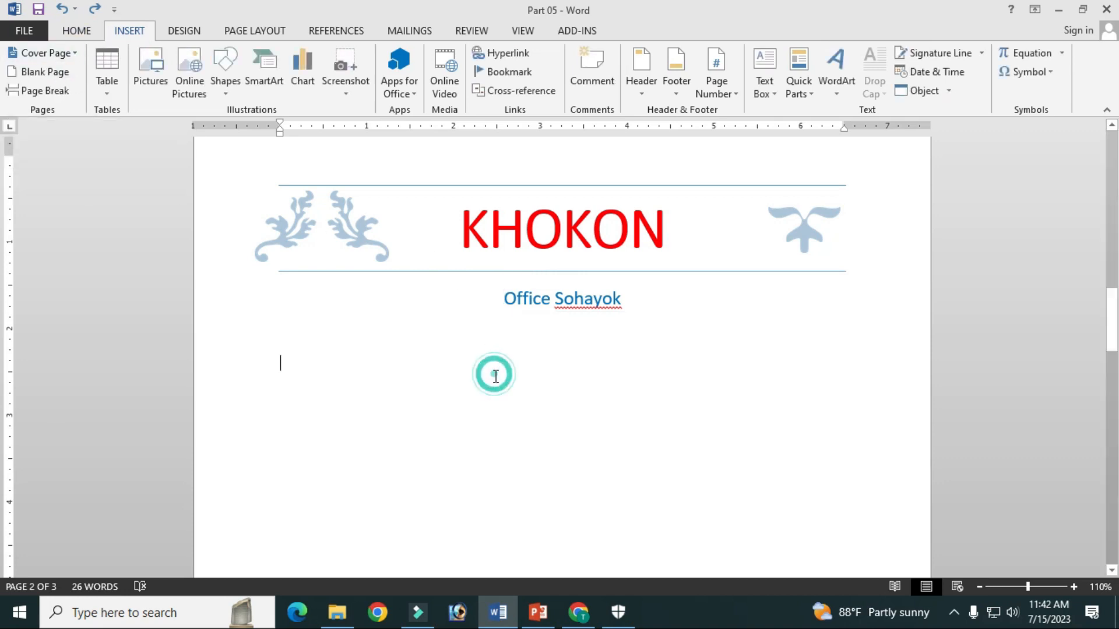
left_click(54, 94)
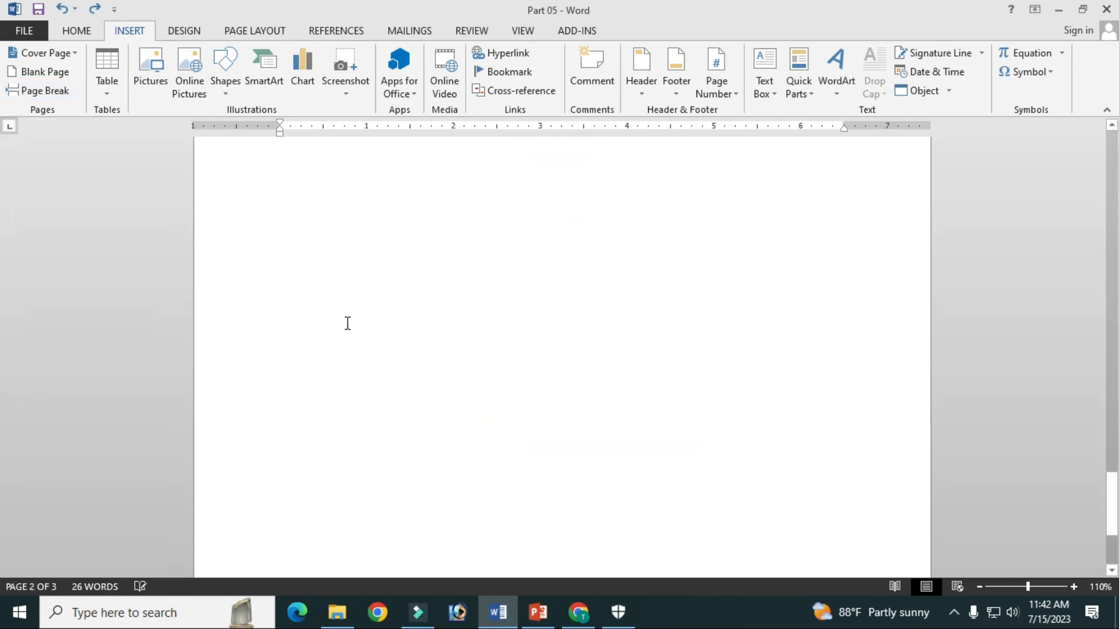
scroll(347, 323, "down", 5)
type("22511541")
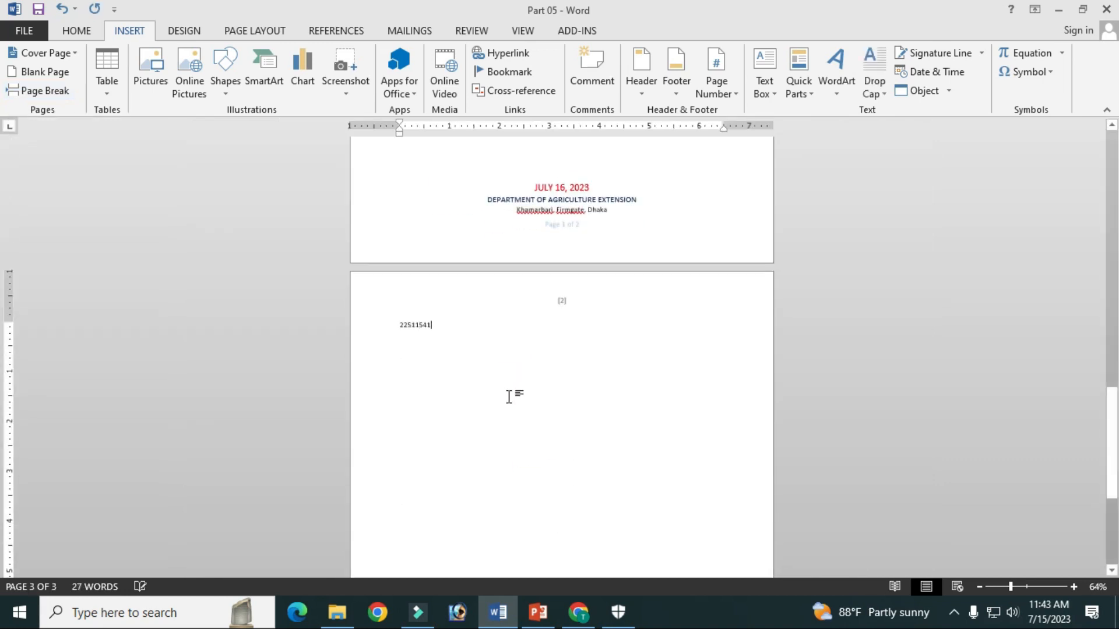
scroll(513, 391, "up", 3)
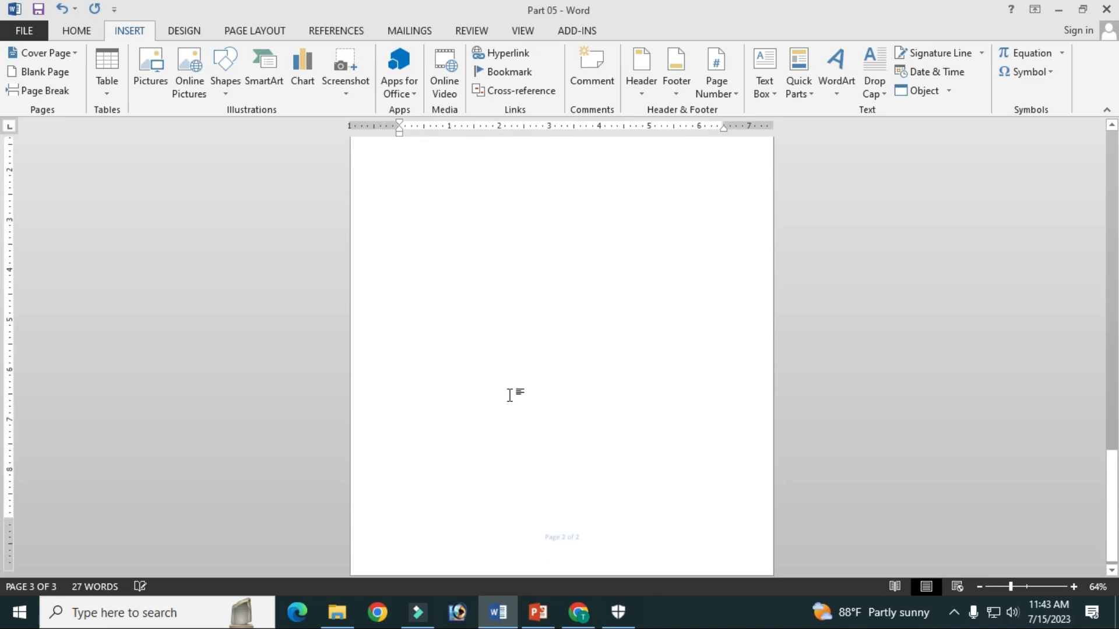
scroll(507, 388, "down", 3)
scroll(447, 357, "up", 1)
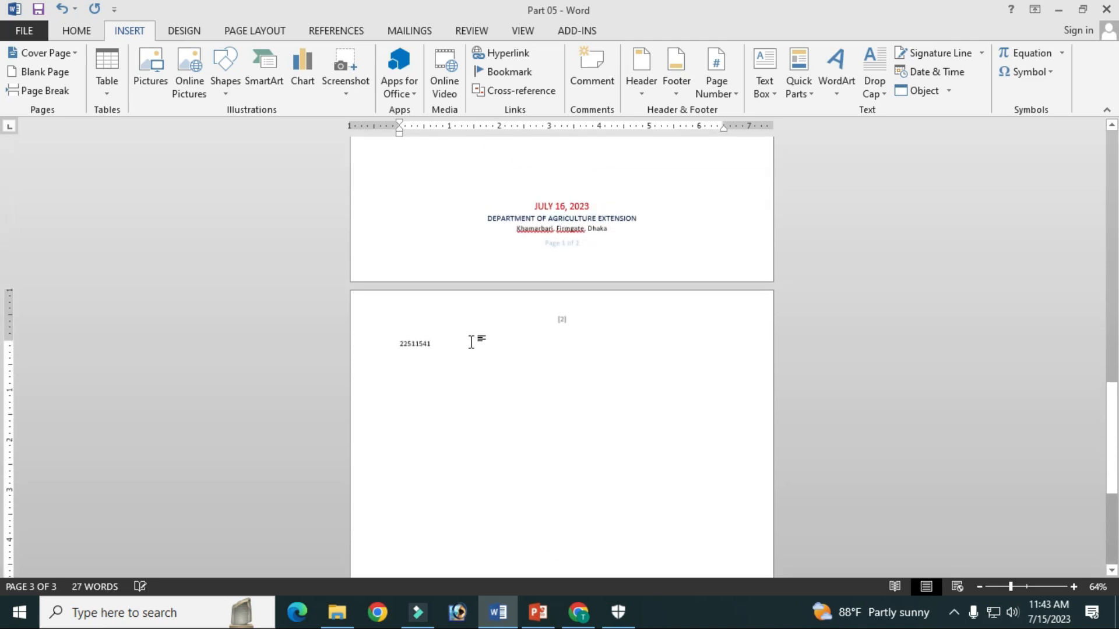
Insert another page break after the number 22511541 to continue on a new page
left_click(42, 92)
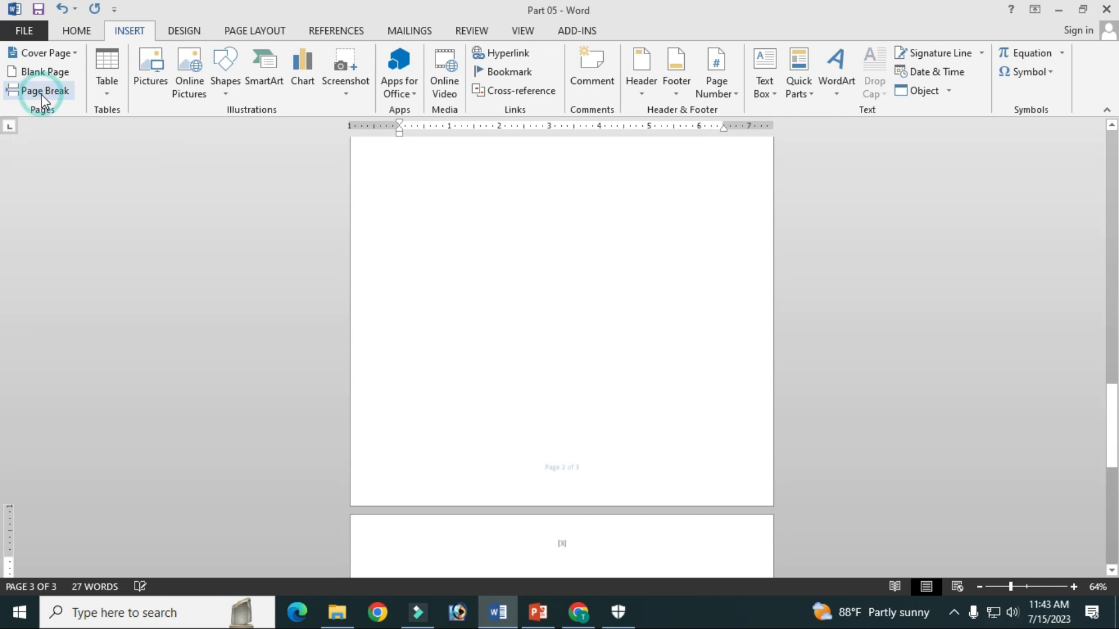
scroll(492, 260, "up", 5)
scroll(439, 376, "down", 8)
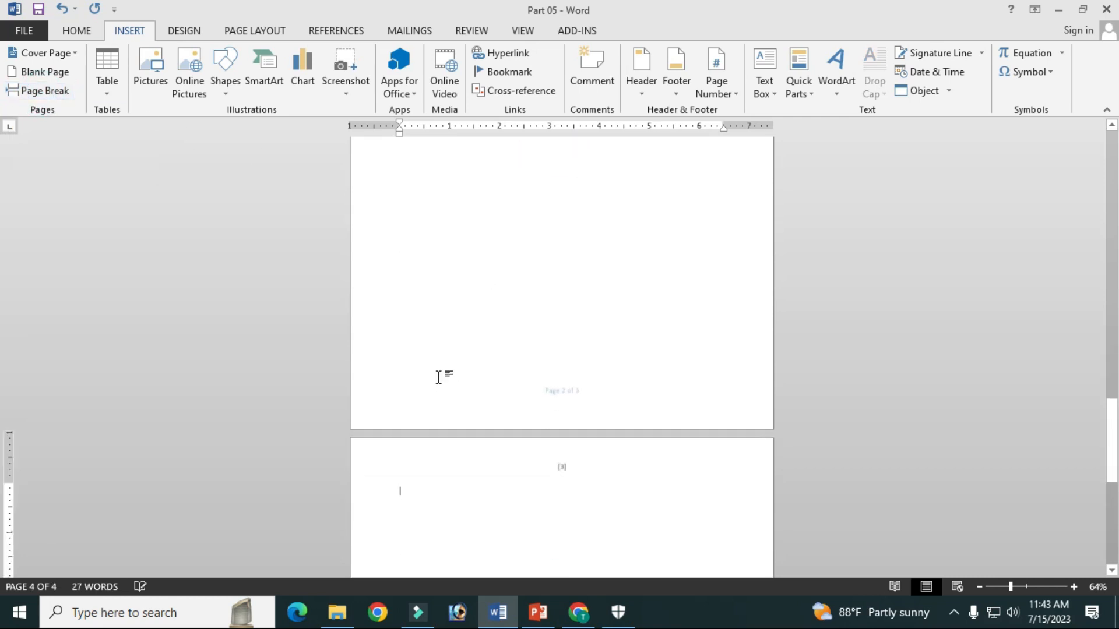
scroll(440, 365, "up", 15)
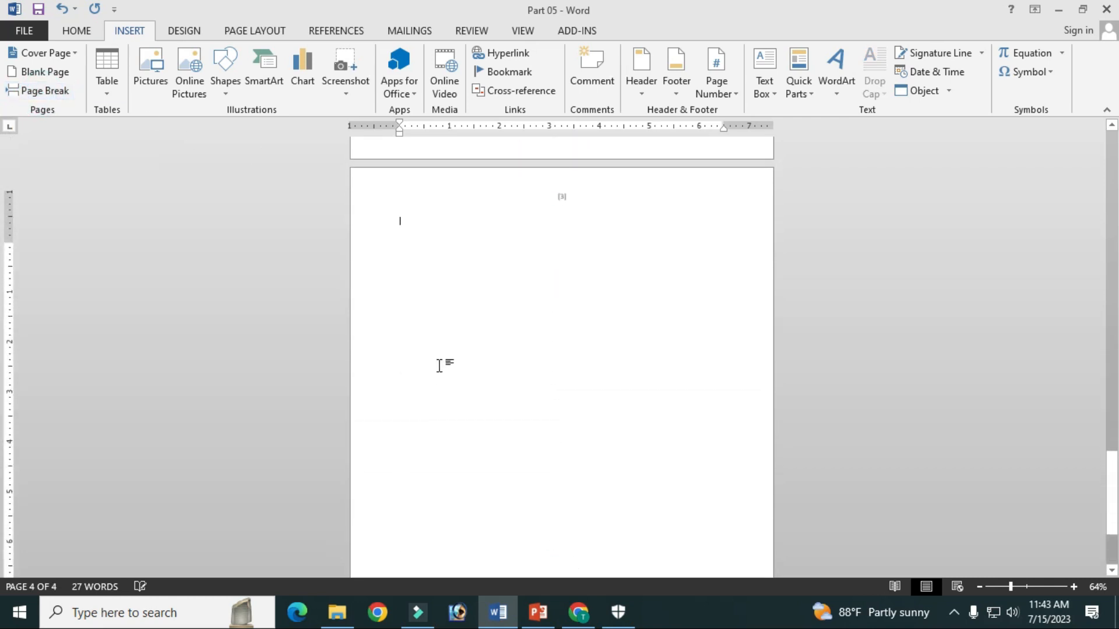
Review the pages before and after the inserted page breaks, back up to the first cover page
scroll(441, 361, "up", 3)
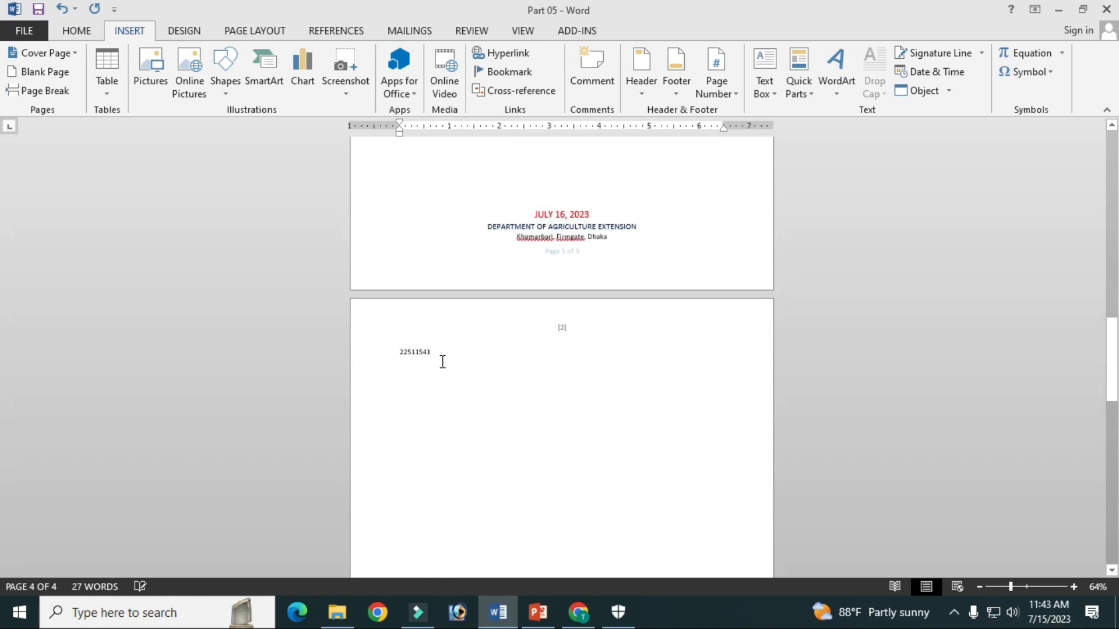
scroll(428, 420, "down", 9)
left_click(439, 402)
scroll(427, 363, "down", 6)
scroll(427, 361, "up", 4)
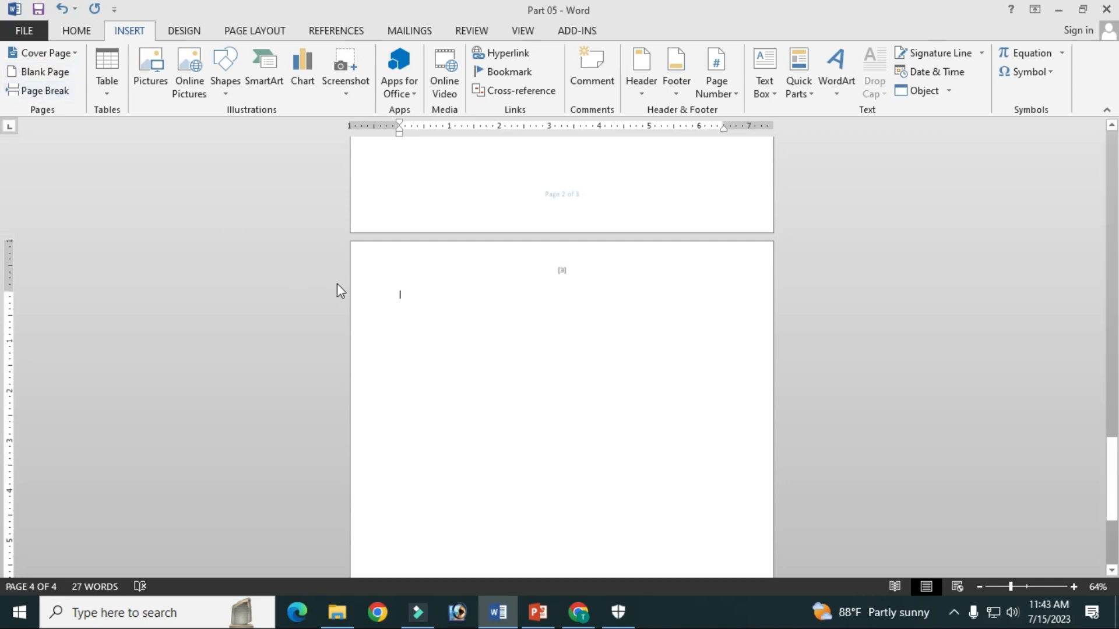
scroll(407, 297, "up", 8)
scroll(423, 290, "up", 6)
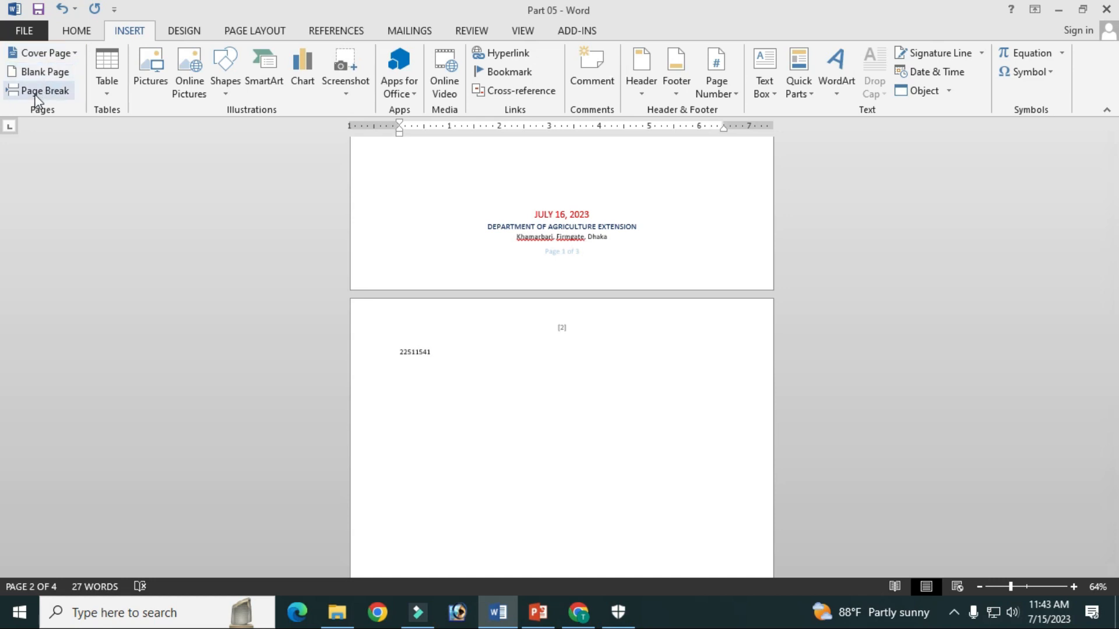
left_click(473, 399)
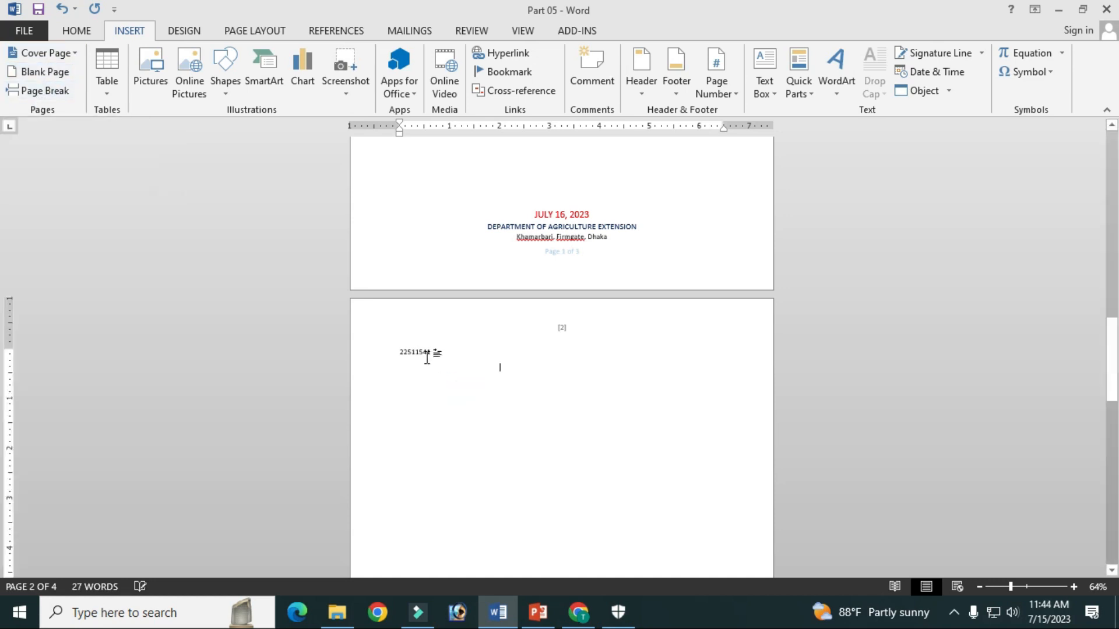
scroll(429, 352, "up", 8)
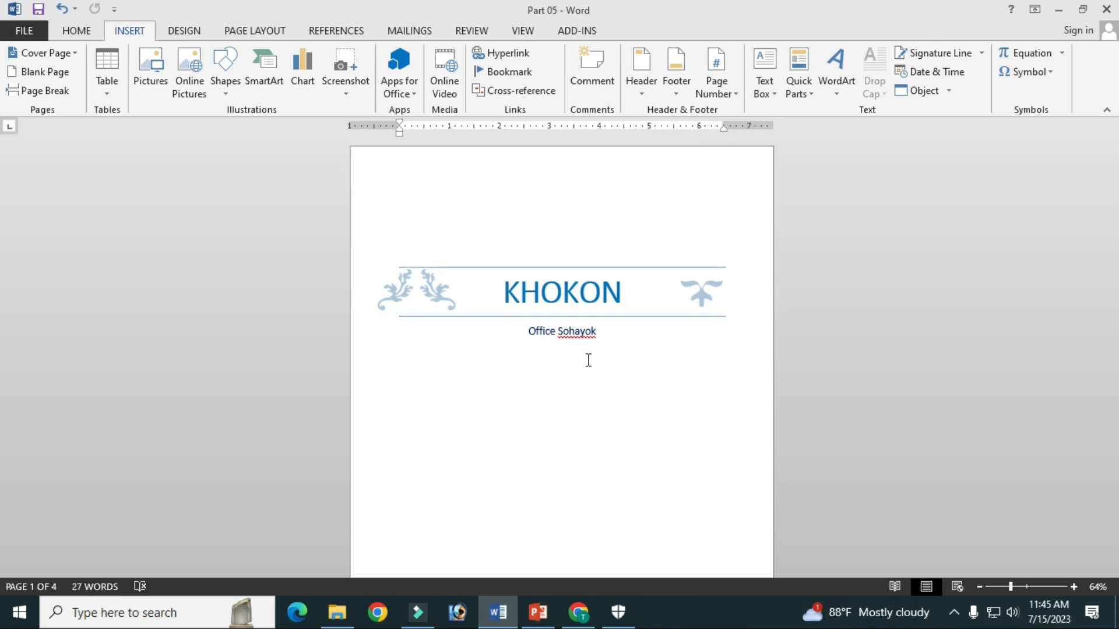
left_click(954, 613)
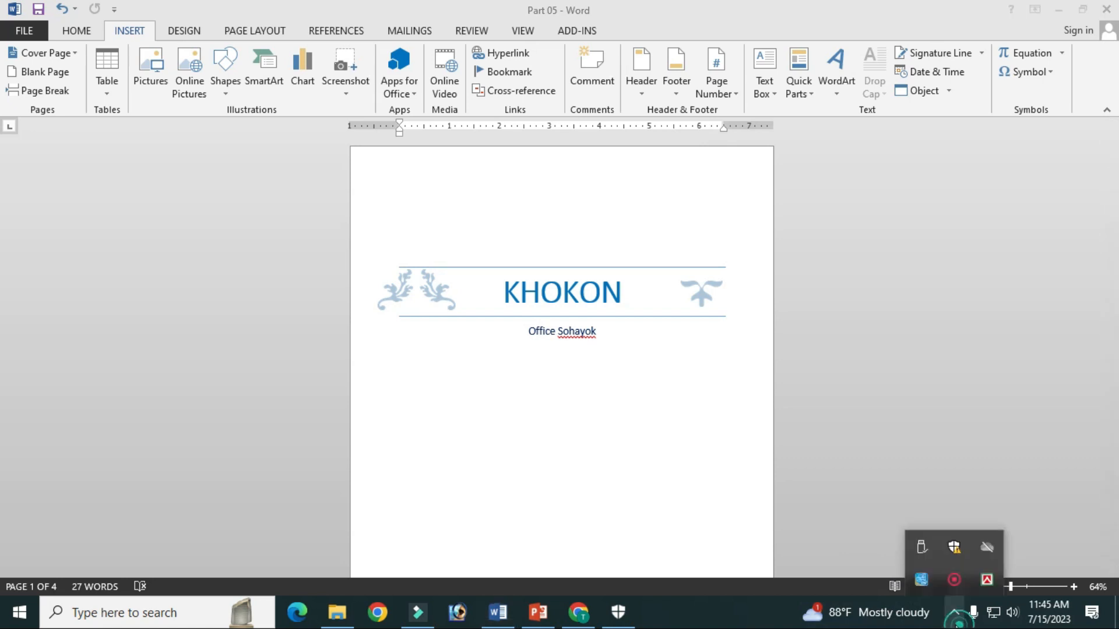
left_click(946, 585)
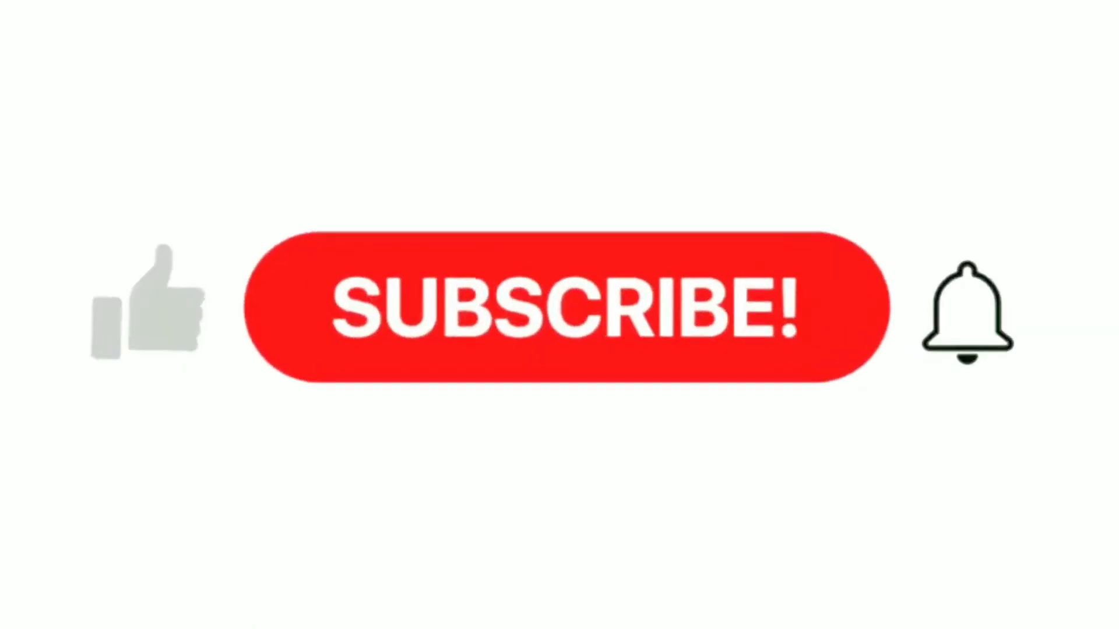